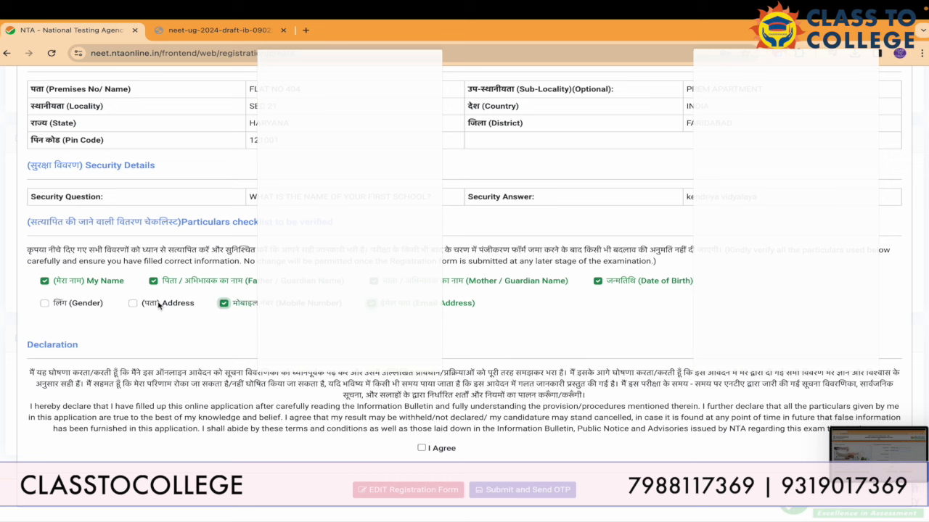
Tick the Address and Gender particulars and the I Agree declaration, then submit to request the OTP.
click(132, 303)
click(45, 304)
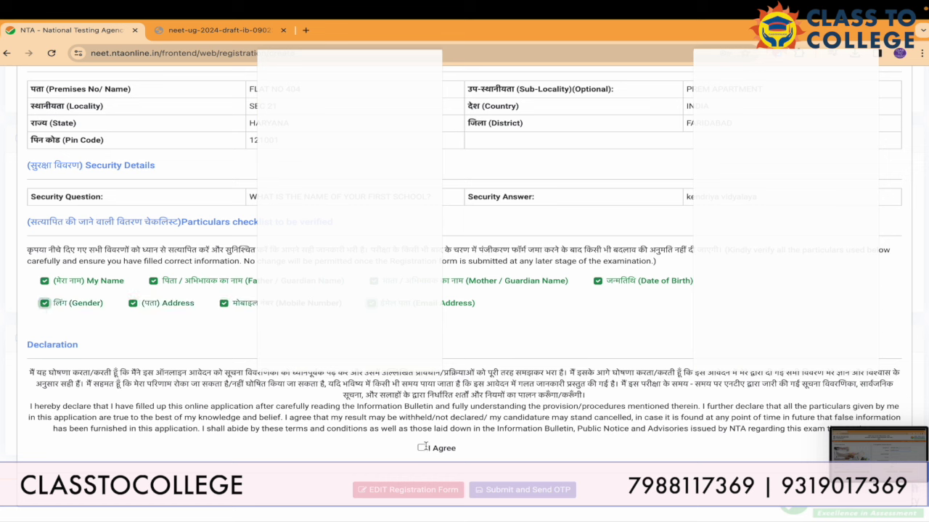
click(421, 448)
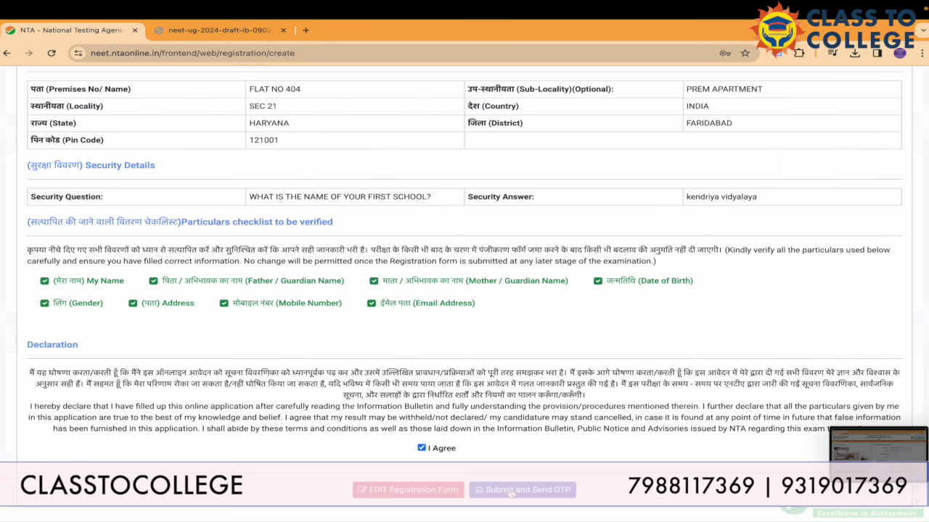
click(511, 490)
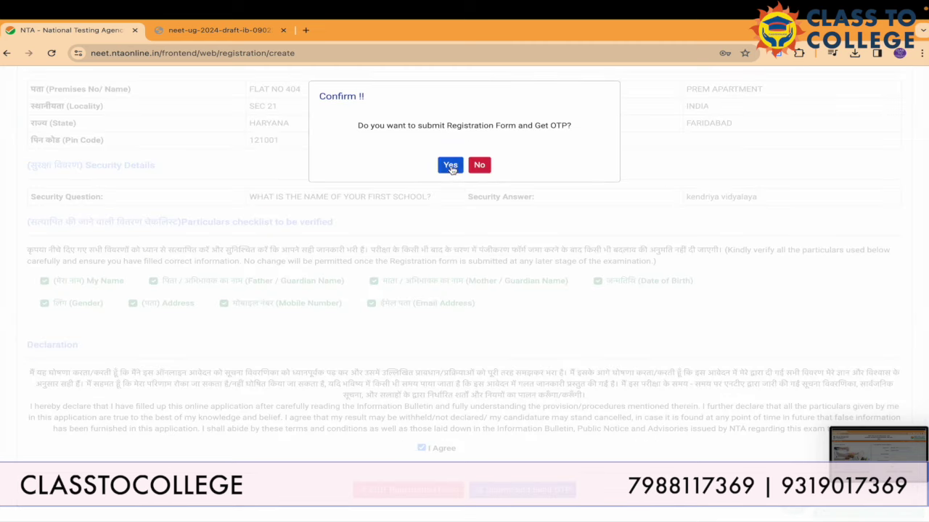
Confirm the registration, decline saving the password, and verify the email OTP with the security pin.
click(450, 165)
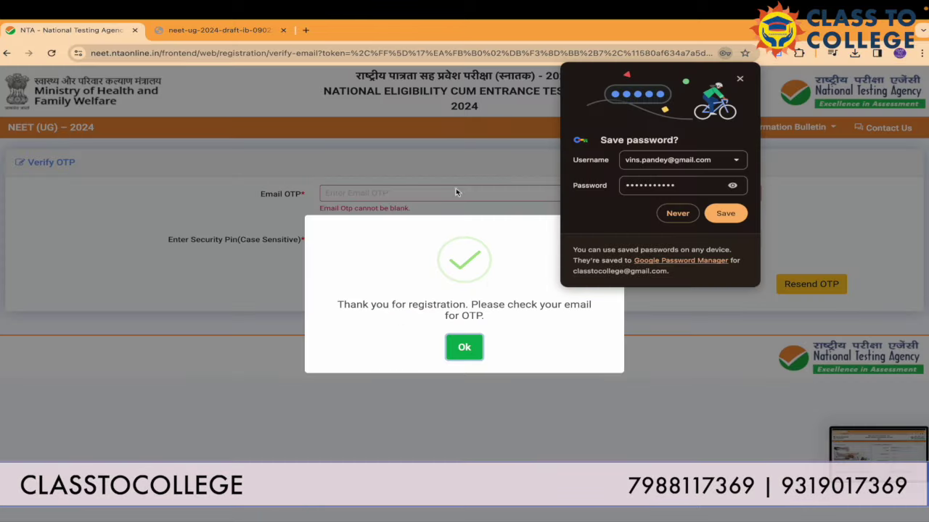
click(677, 216)
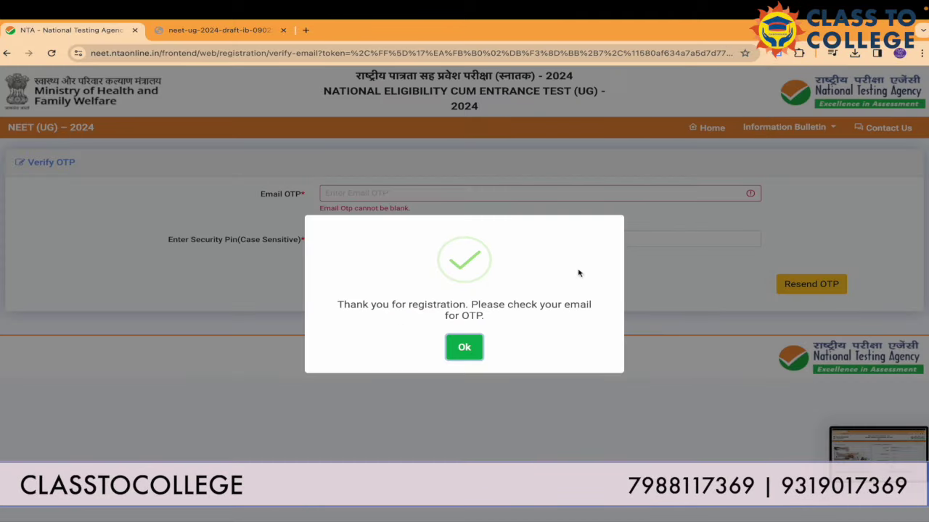
click(465, 348)
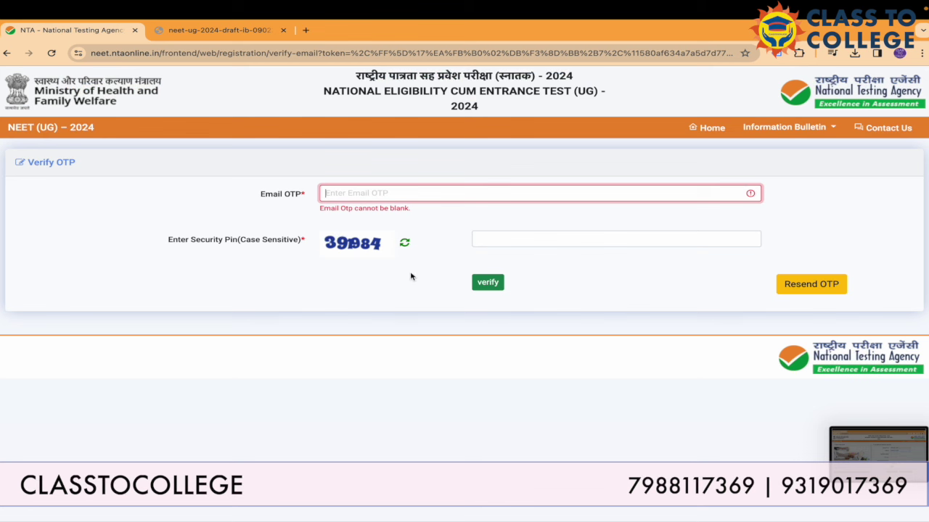
click(487, 282)
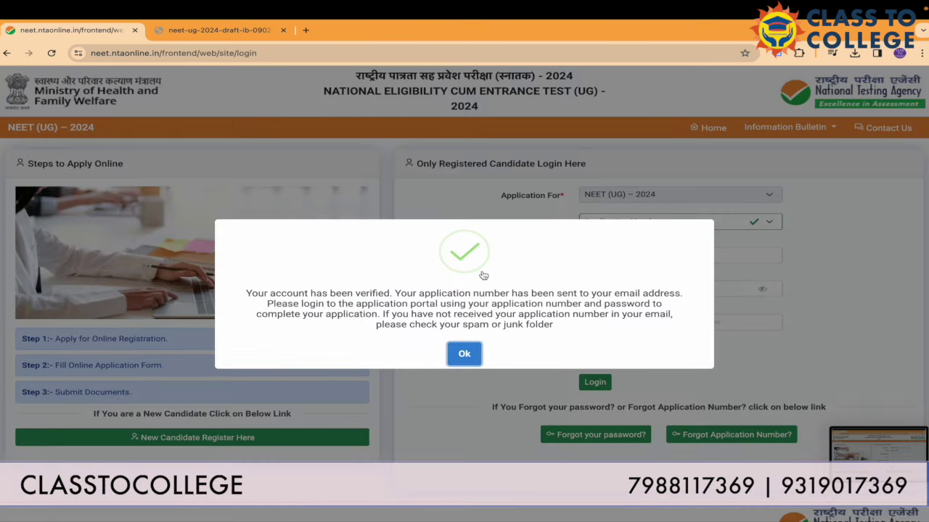
Dismiss the verified notice and log in with the application number, password and security PIN.
click(464, 355)
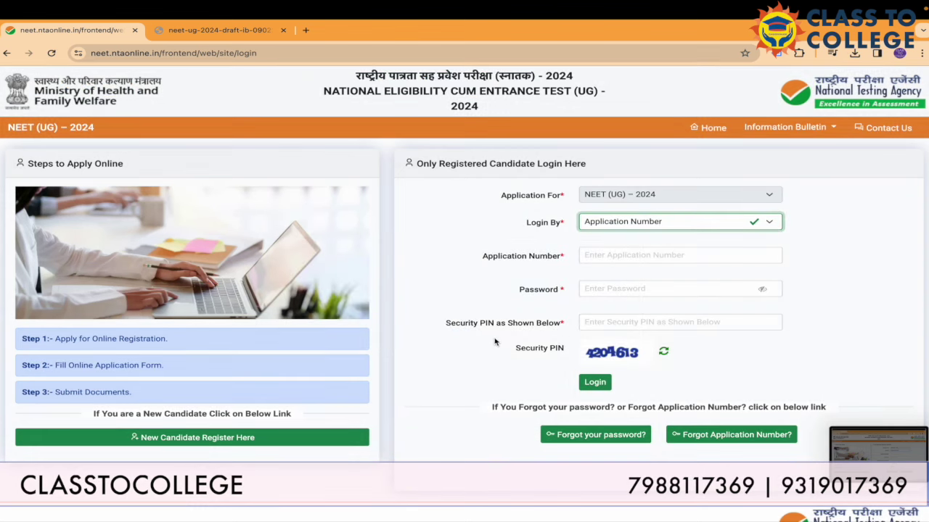
click(602, 257)
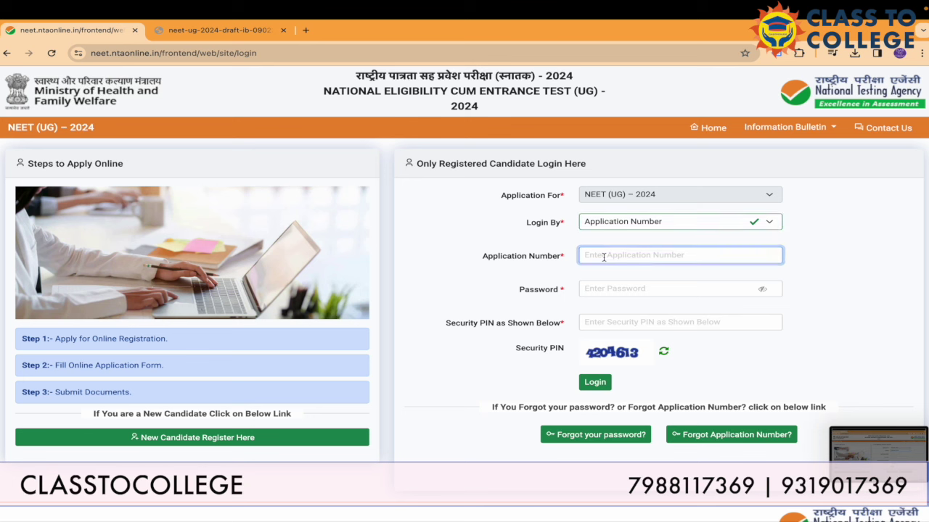
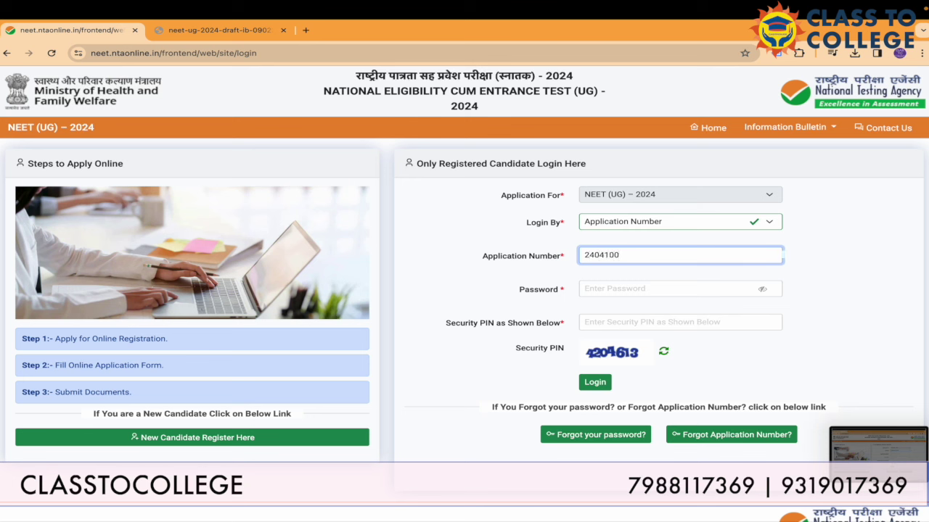
key(Tab)
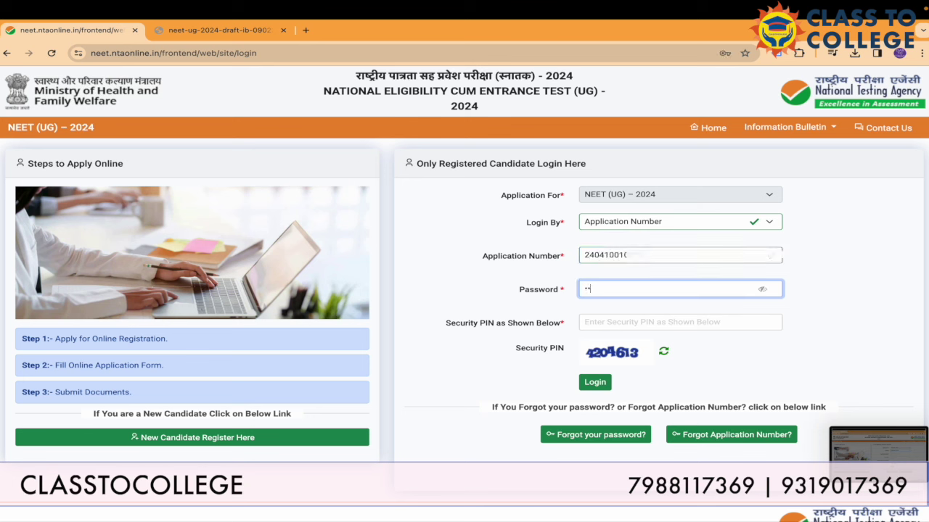
click(593, 383)
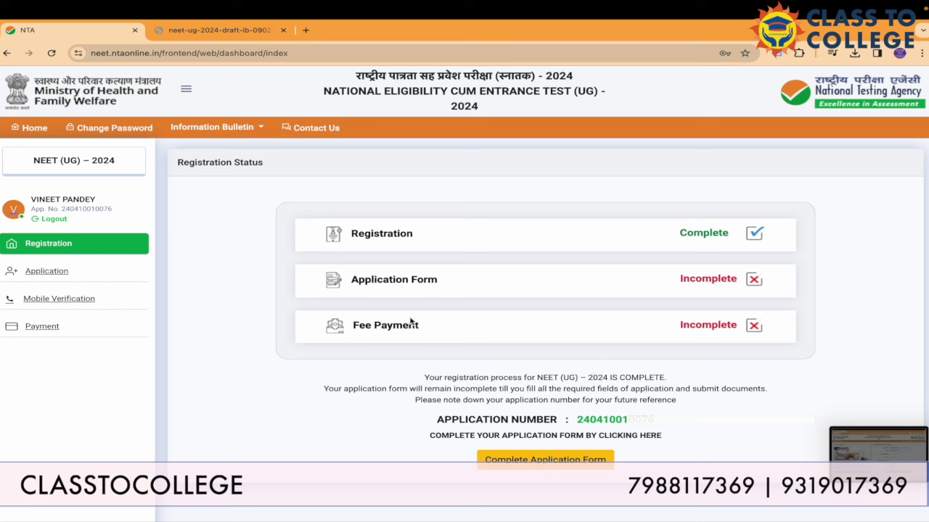
Start the Complete Application Form from the dashboard to reach the Contact Detail page.
click(520, 459)
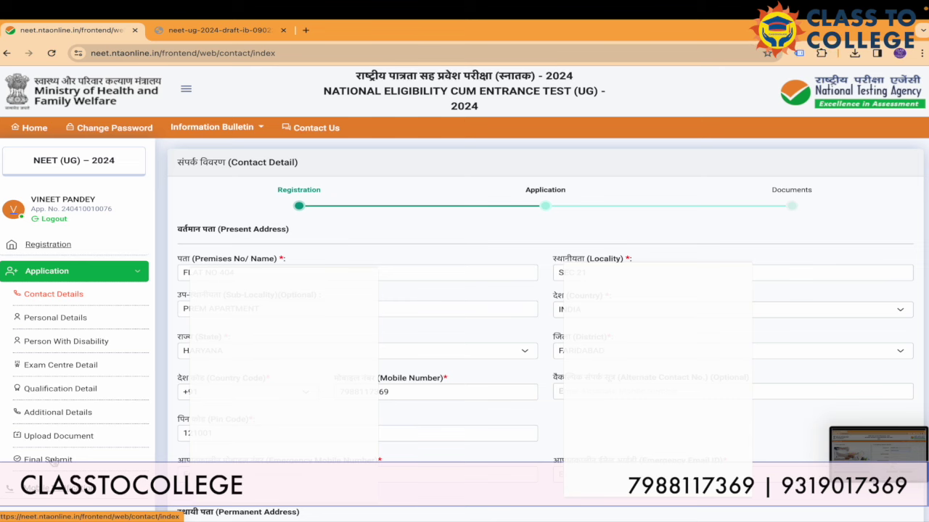
Enter the emergency mobile number and captcha, then save contact details and continue to Personal Detail.
scroll(53, 462, down, 2)
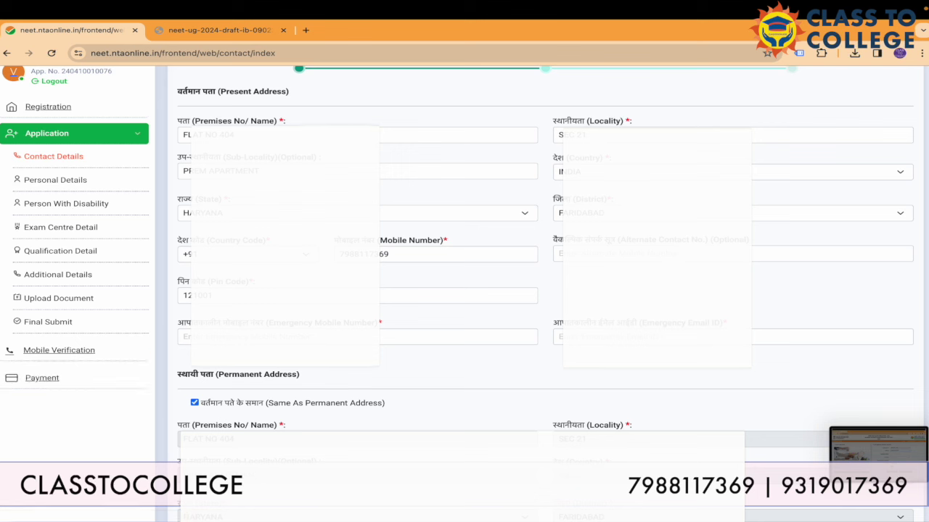
click(217, 336)
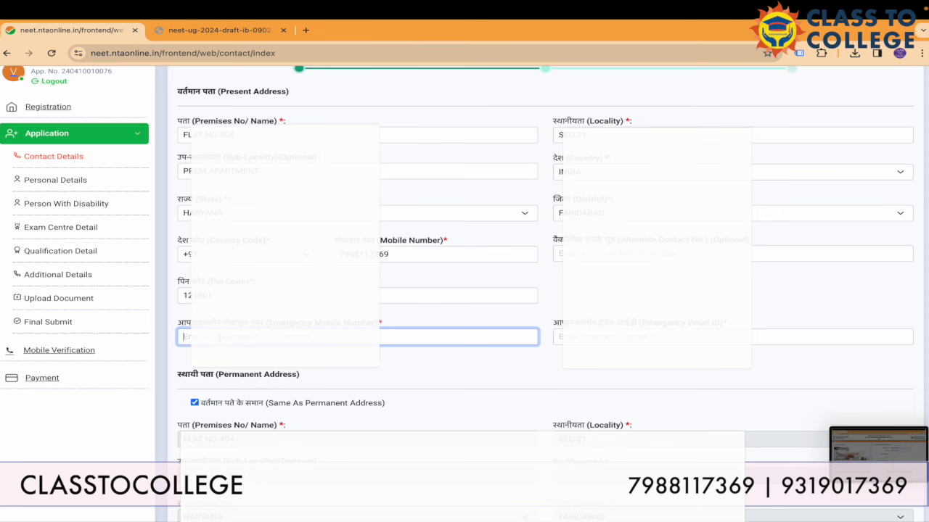
text(93)
scroll(606, 280, down, 5)
click(606, 280)
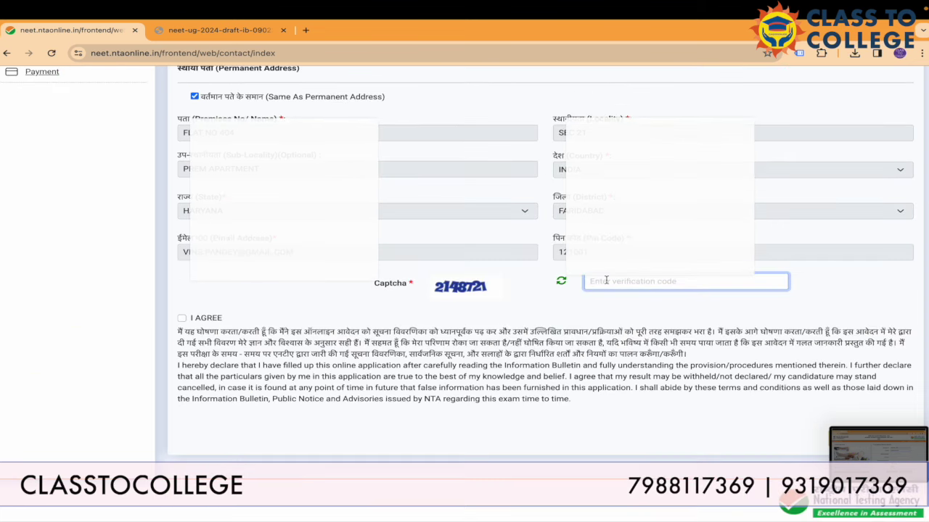
text(2148721)
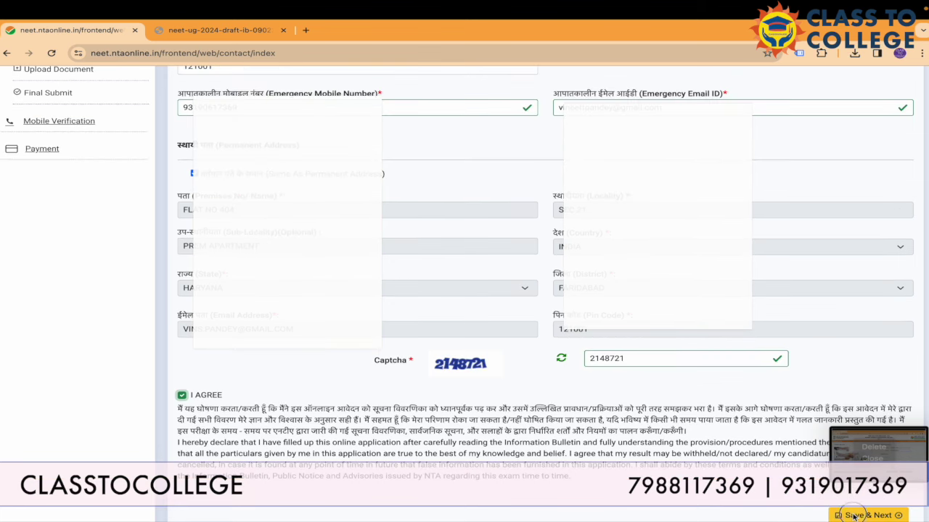
click(856, 516)
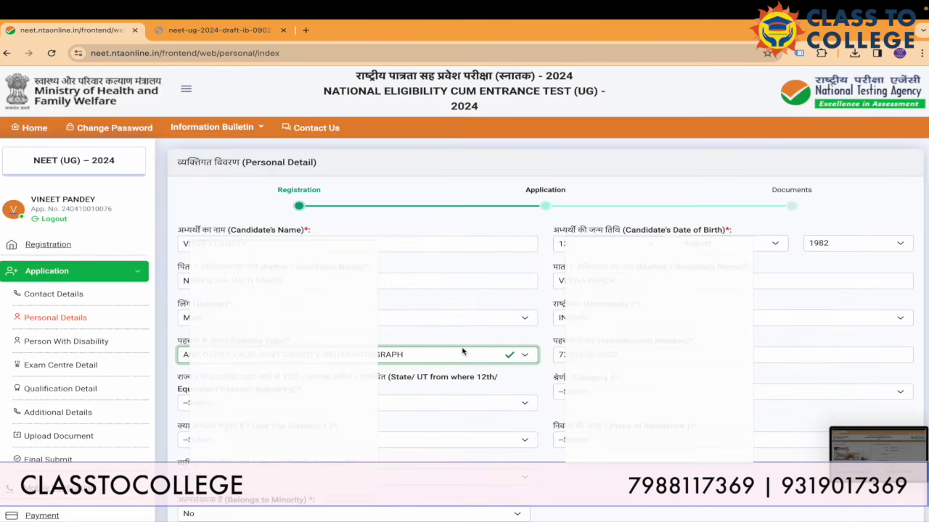
Set category to General, diabetic to No, residence to Urban, and pick a family income range.
scroll(462, 352, down, 2)
click(586, 263)
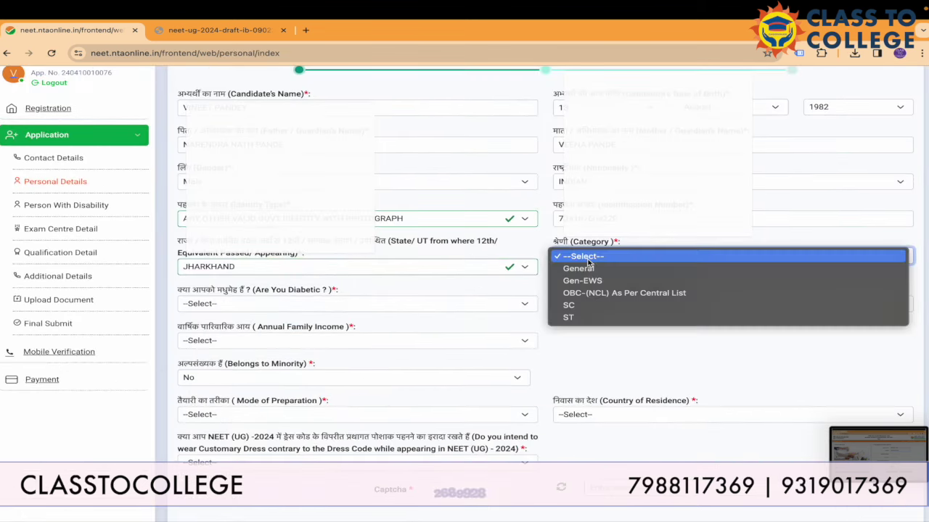
click(587, 269)
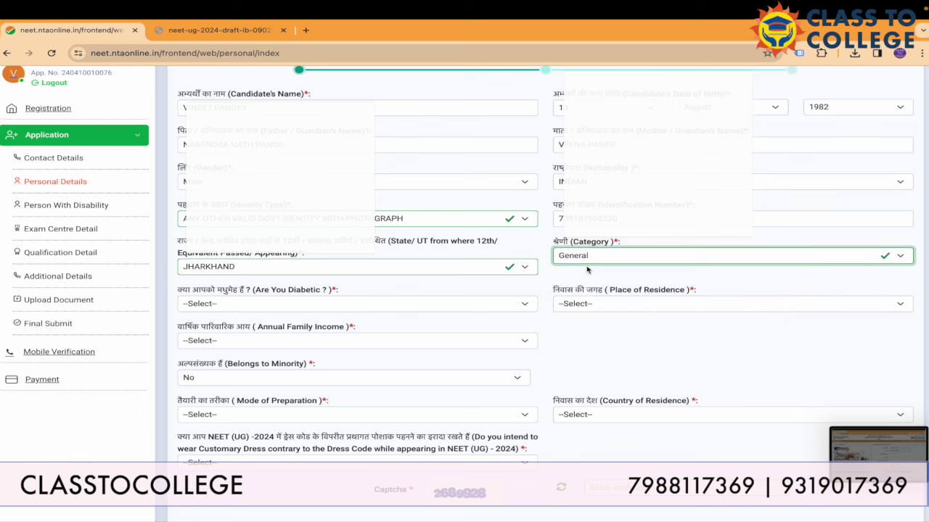
click(428, 308)
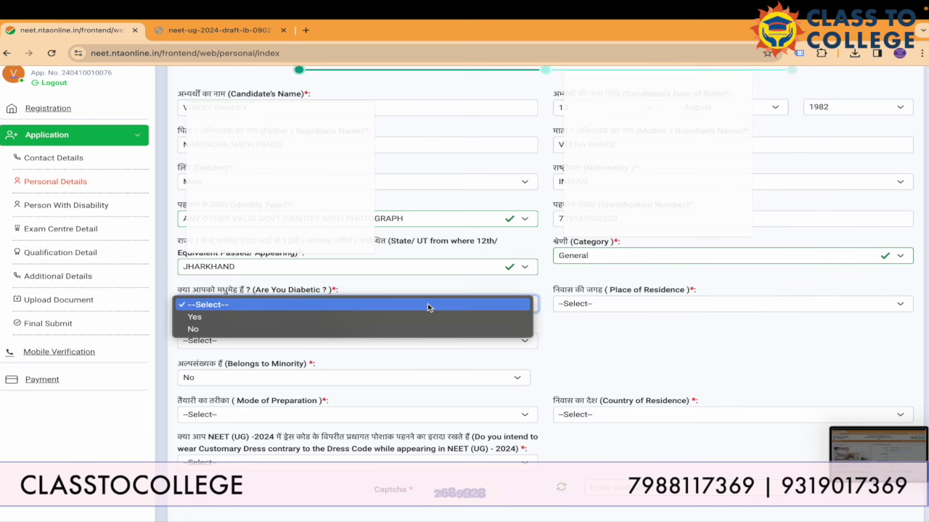
click(376, 330)
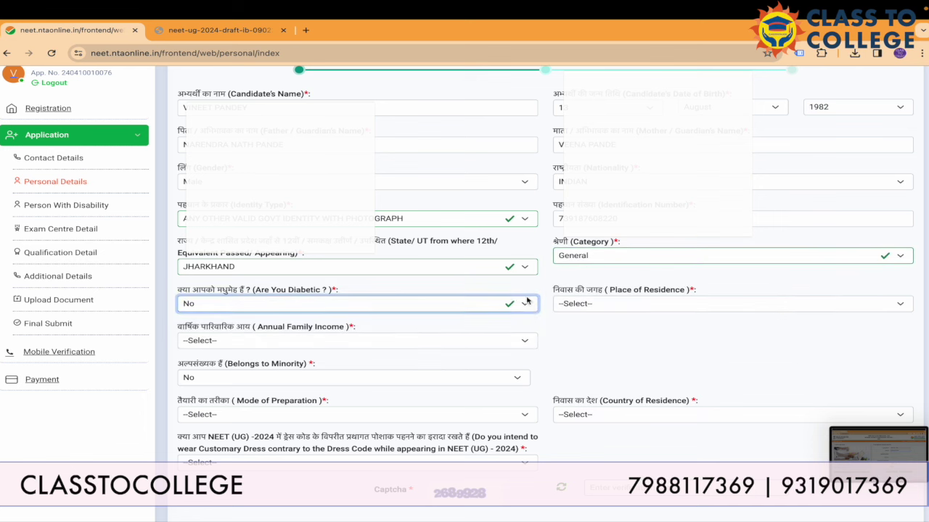
click(584, 306)
click(584, 329)
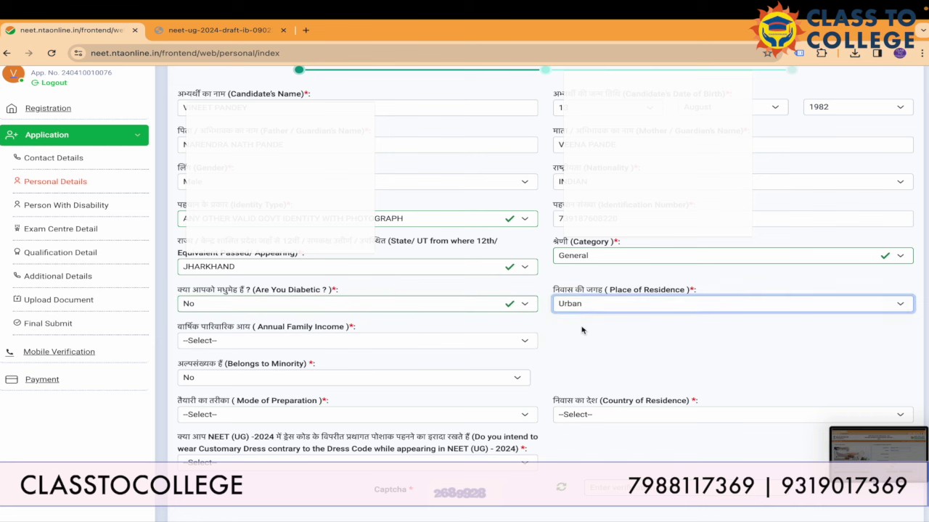
click(424, 342)
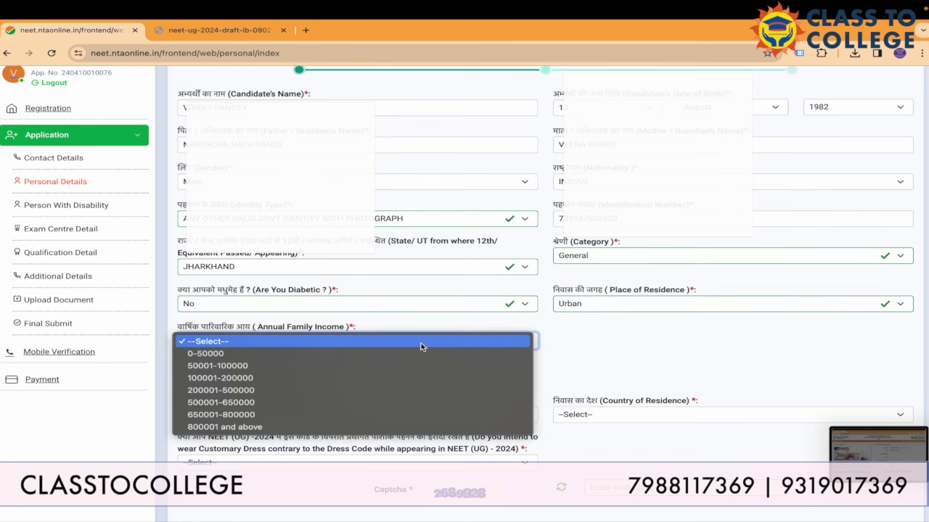
click(304, 415)
click(369, 341)
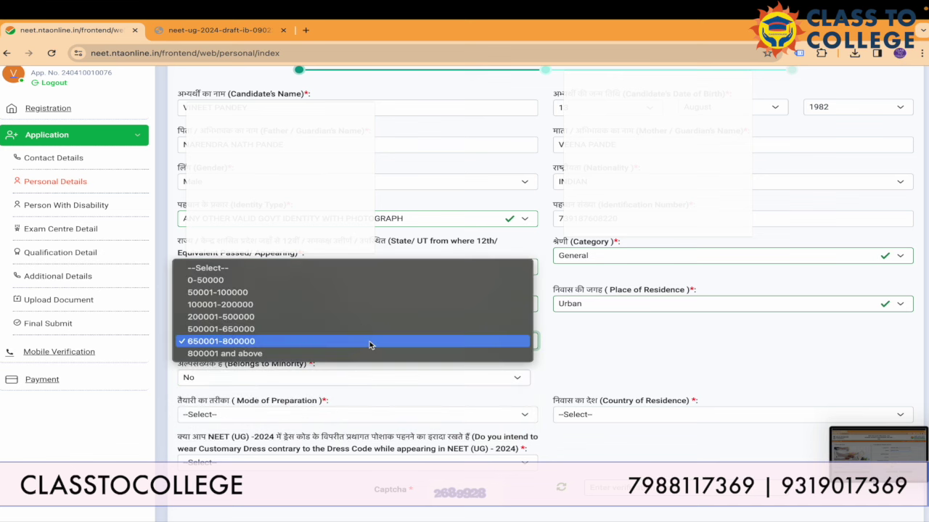
key(Escape)
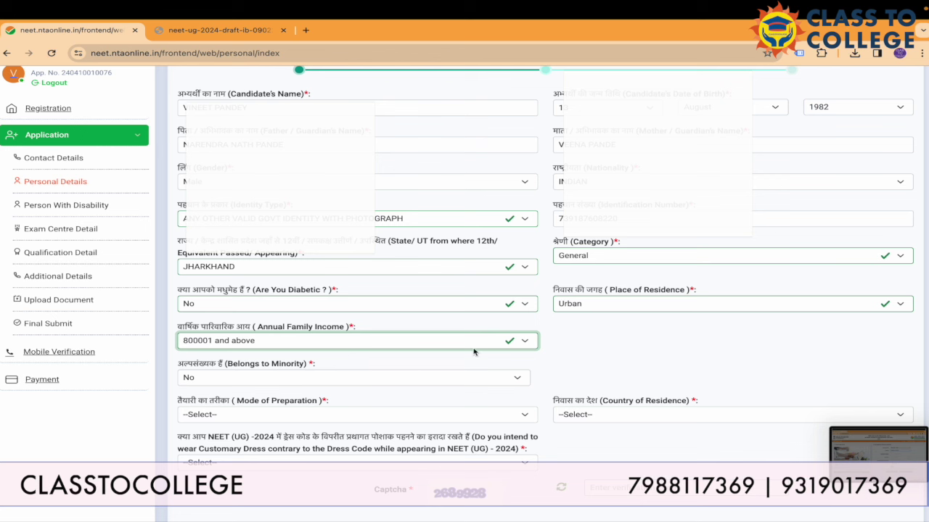
Set Minority to No, preparation to Self-Study, country to INDIA, and customary dress to No.
click(419, 383)
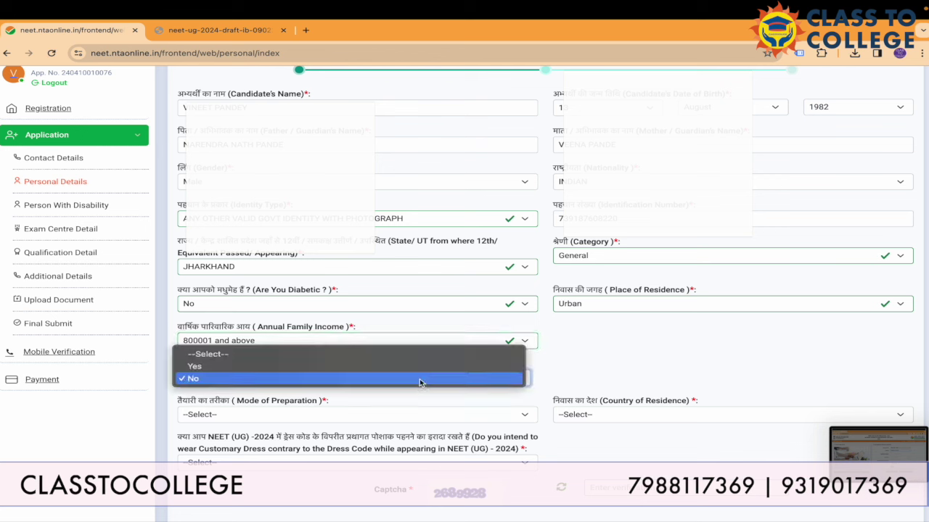
click(419, 379)
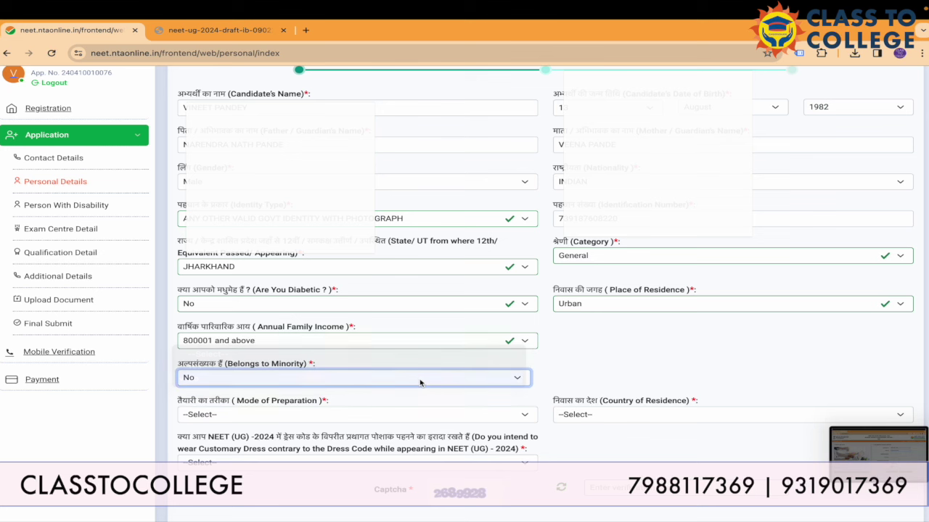
click(385, 416)
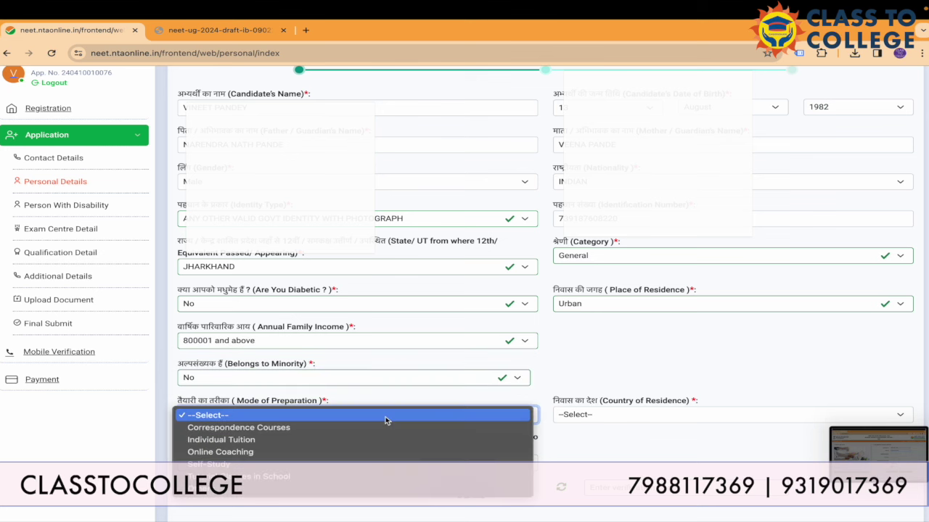
click(373, 464)
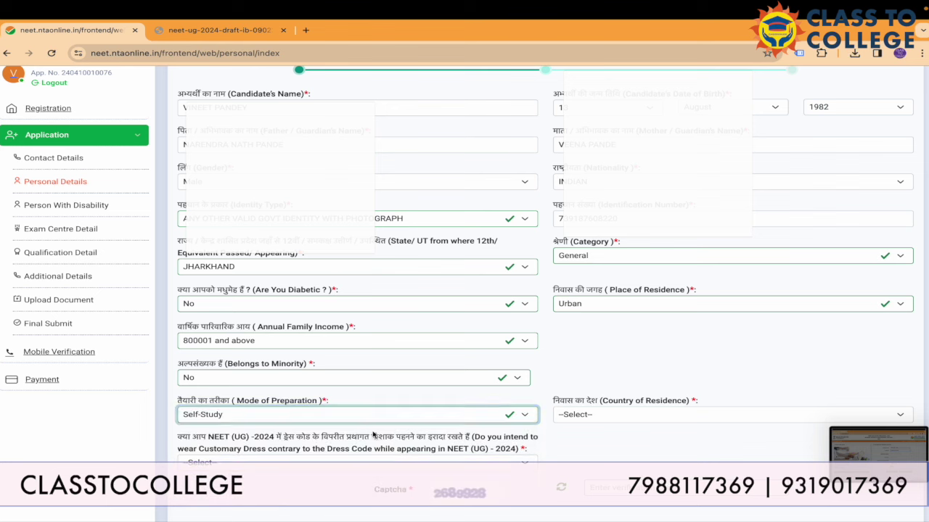
click(615, 417)
scroll(616, 419, down, 10)
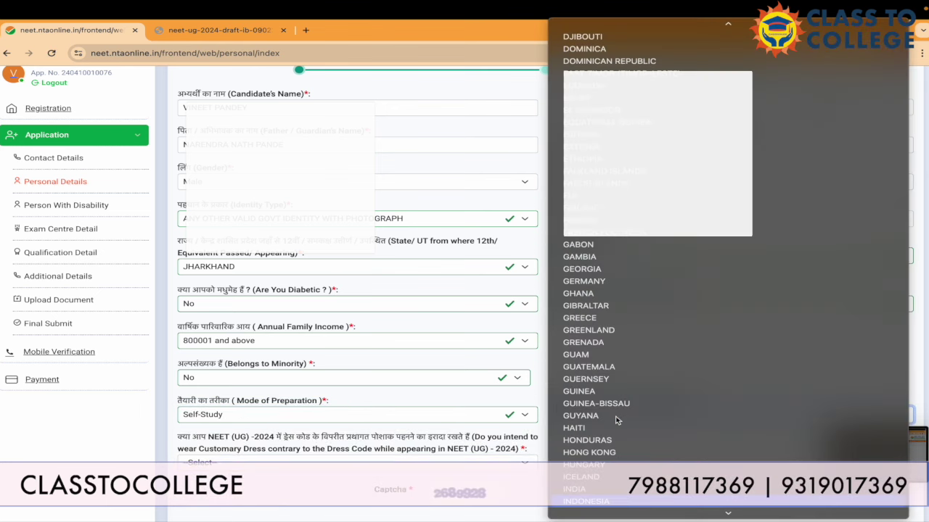
click(589, 488)
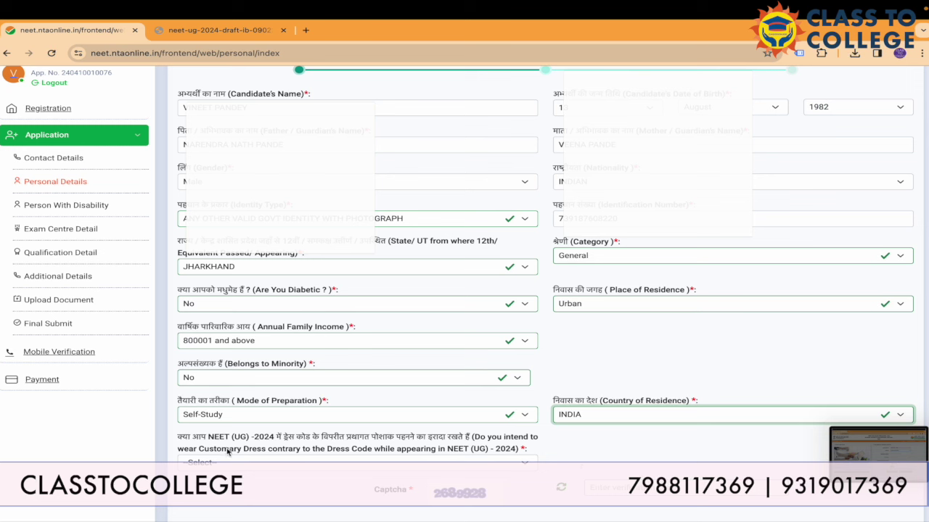
click(284, 458)
click(485, 483)
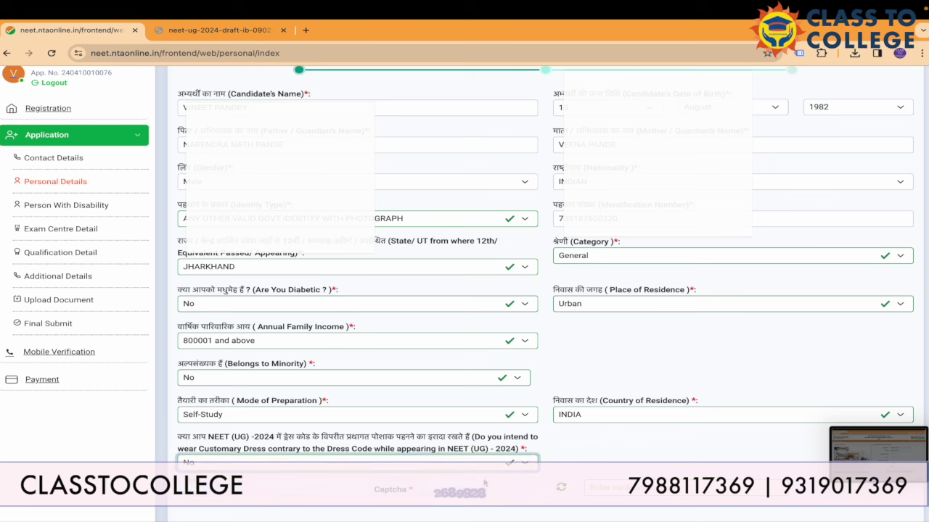
Enter the Personal Detail captcha and accept the I AGREE declaration.
click(591, 488)
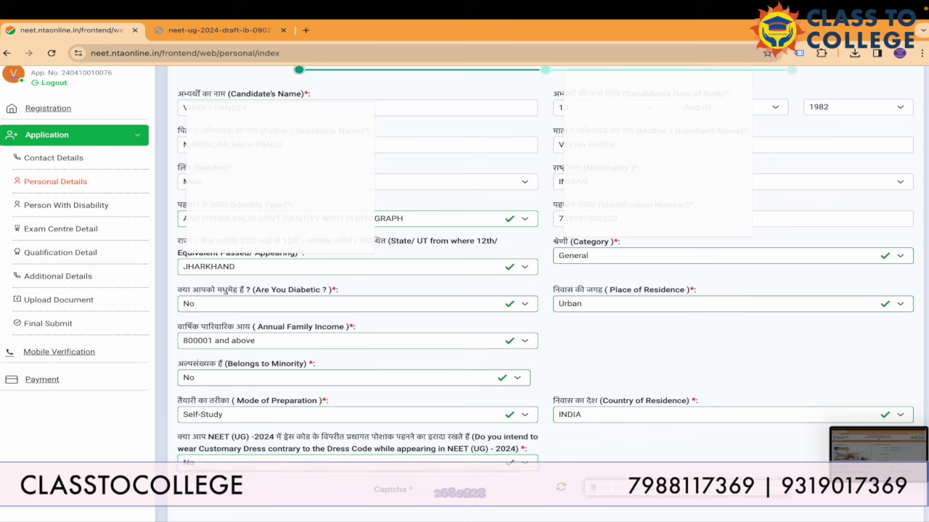
text(2689928)
scroll(743, 469, down, 3)
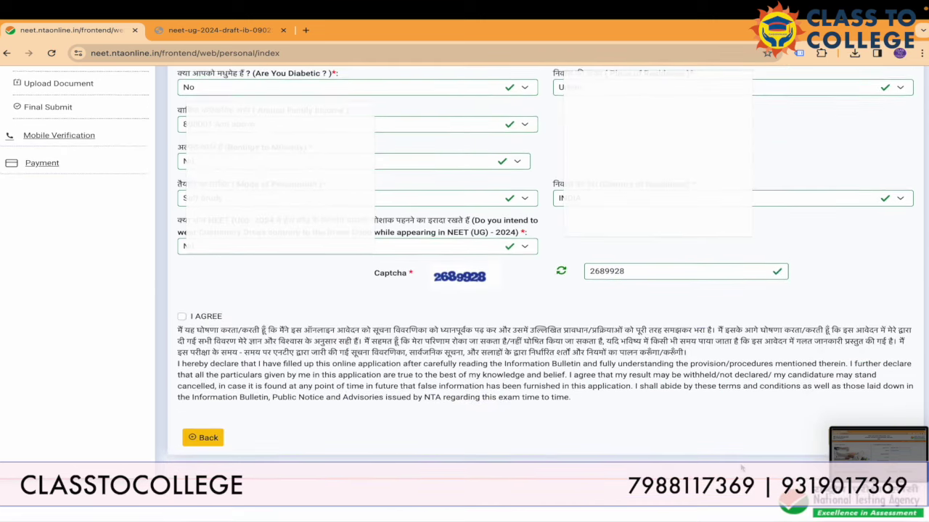
click(181, 317)
scroll(276, 369, up, 1)
scroll(277, 370, up, 1)
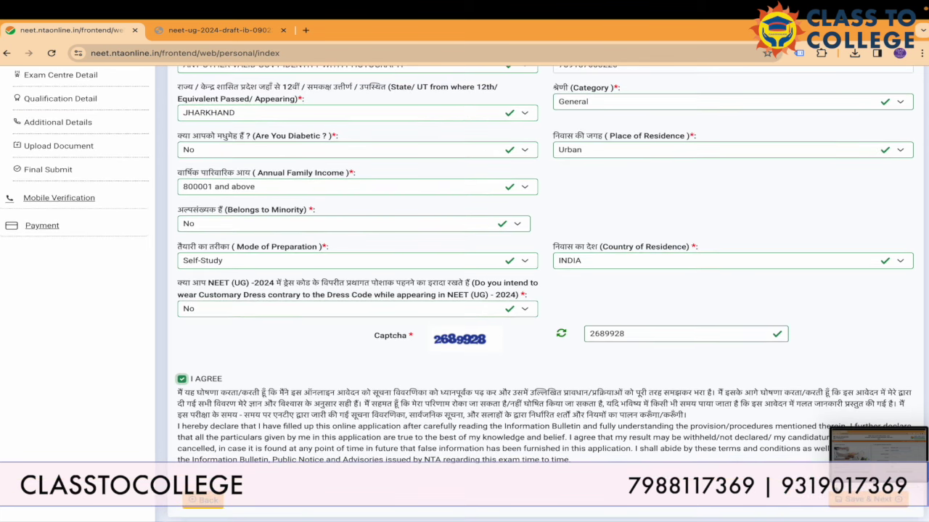
Save the personal details and acknowledge the saved confirmation on the Person With Disability page.
click(844, 502)
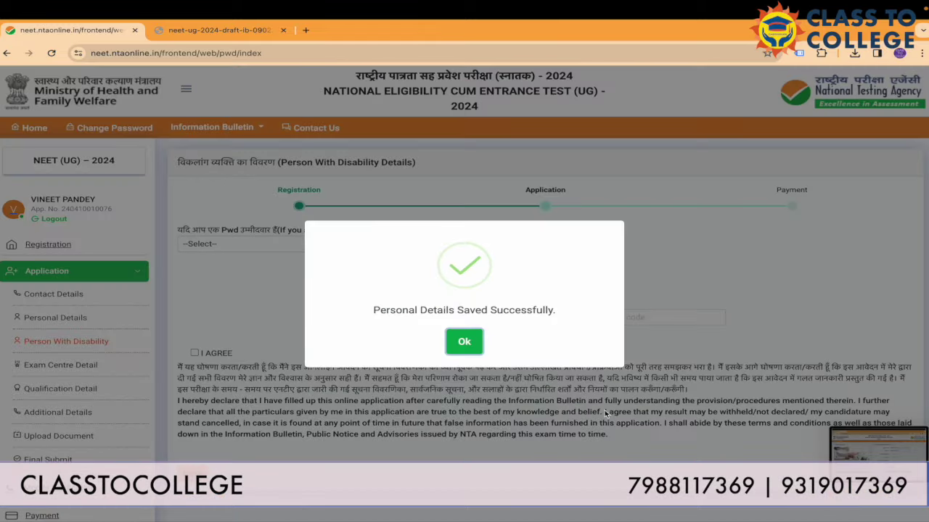
click(464, 348)
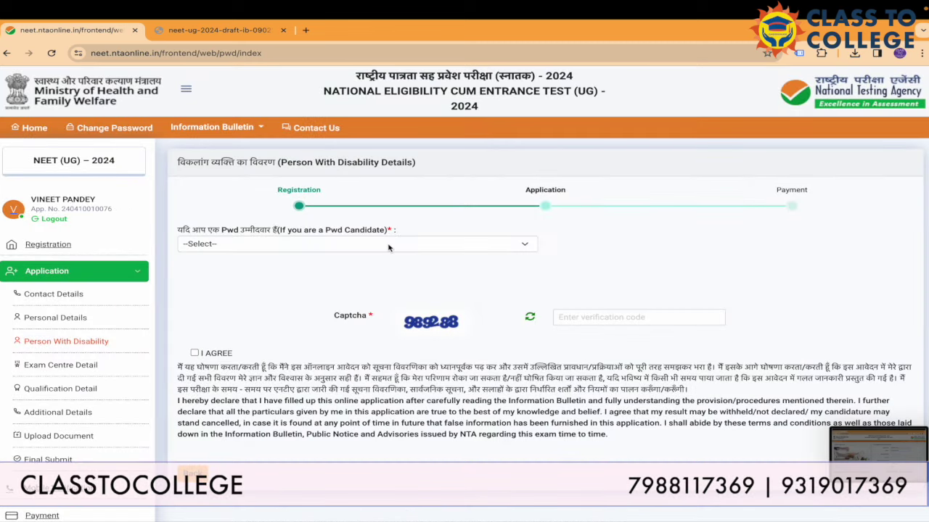
Mark the candidate as PwD and set the disability percentage range to 40% to 80%.
click(388, 248)
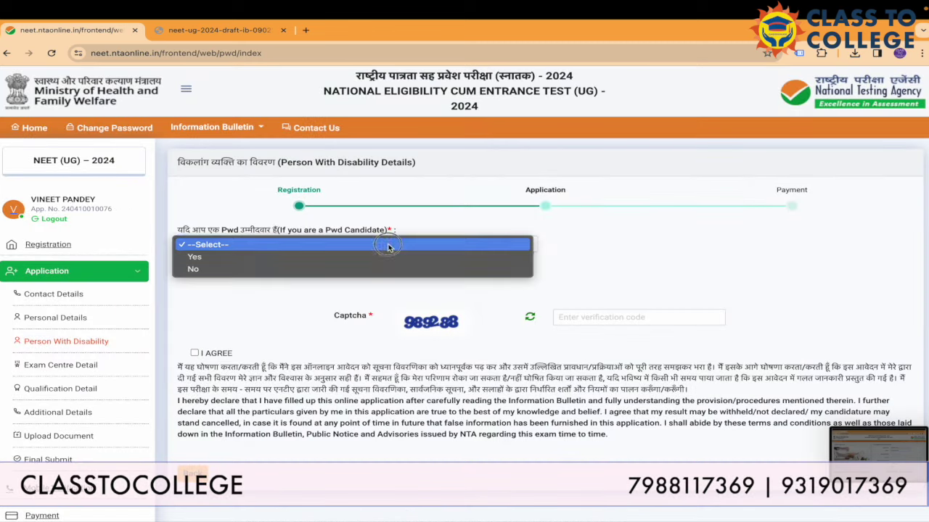
click(376, 255)
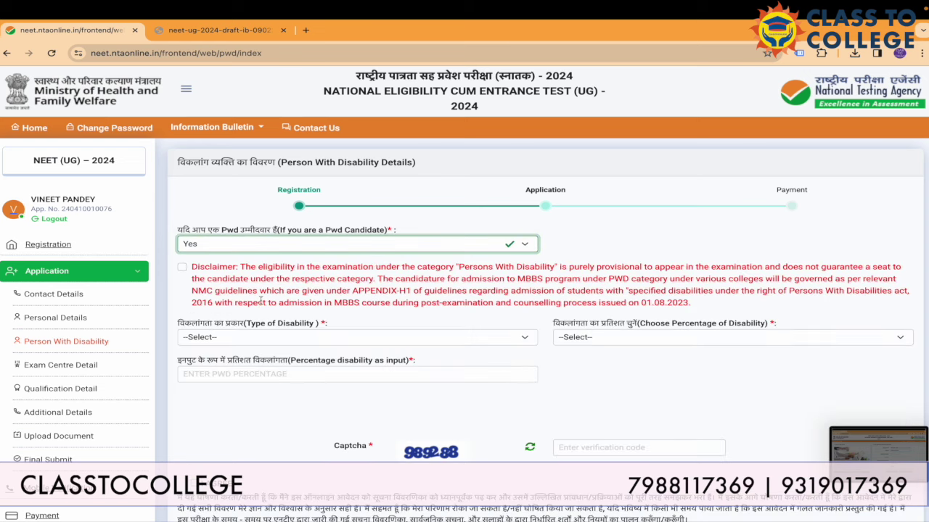
click(304, 338)
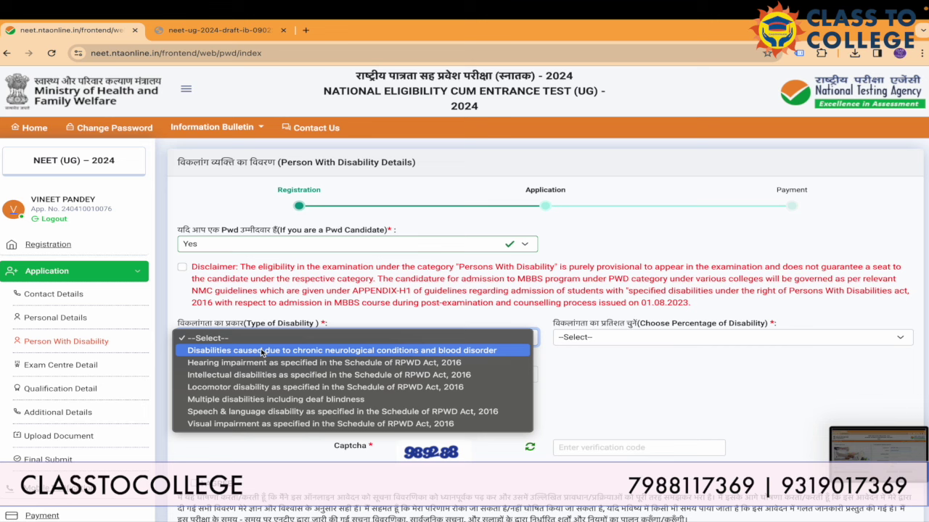
click(380, 321)
click(609, 341)
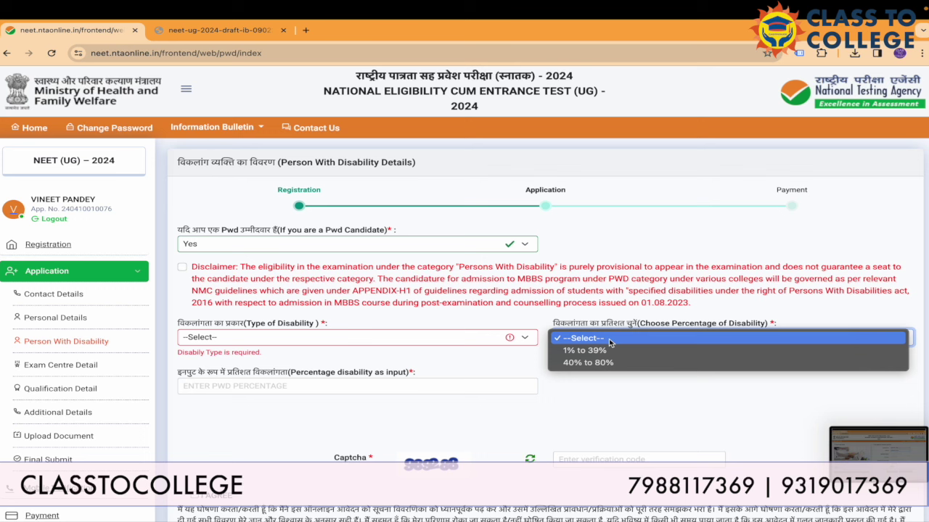
click(457, 393)
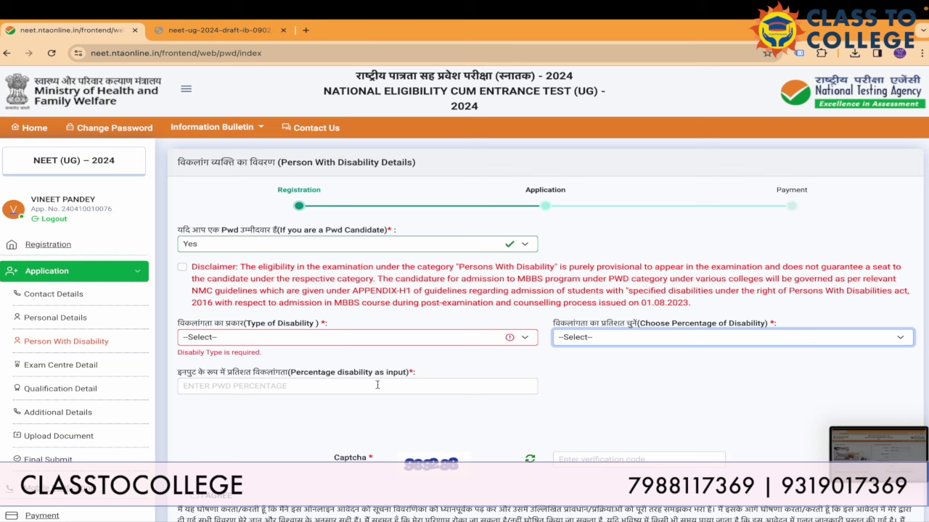
click(598, 344)
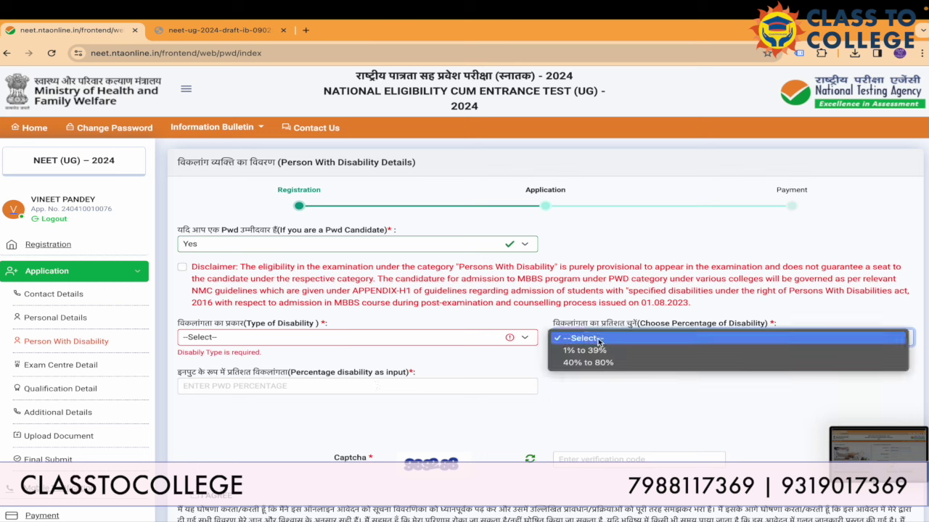
click(599, 362)
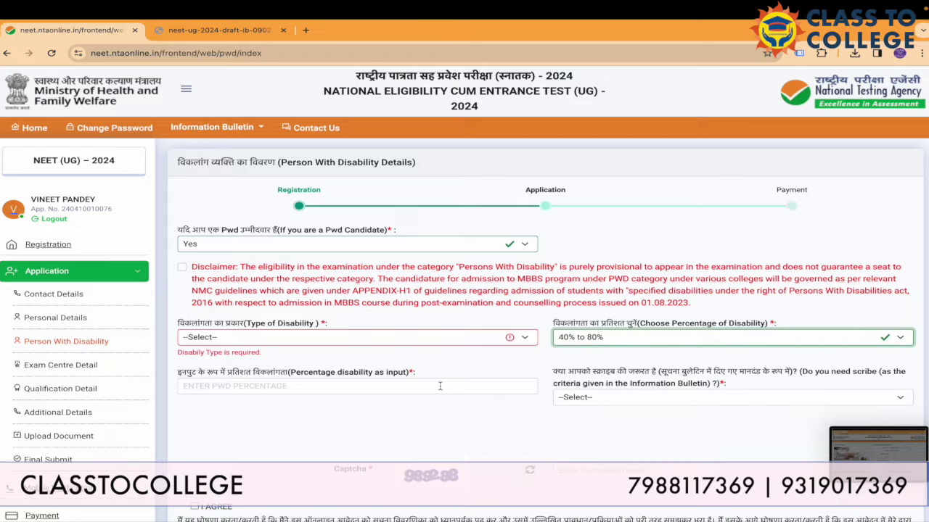
Enter 45 as the disability percentage and request a scribe provided by NTA.
click(439, 386)
text(45)
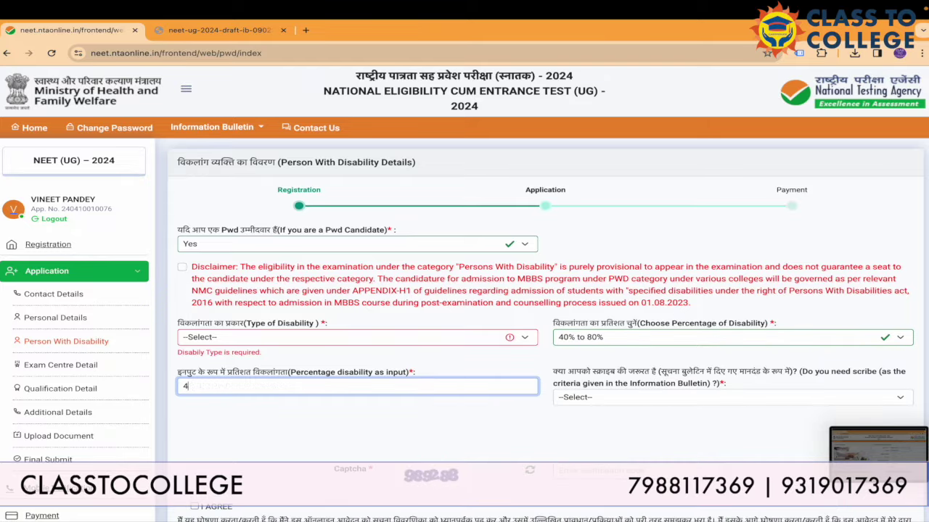
click(661, 399)
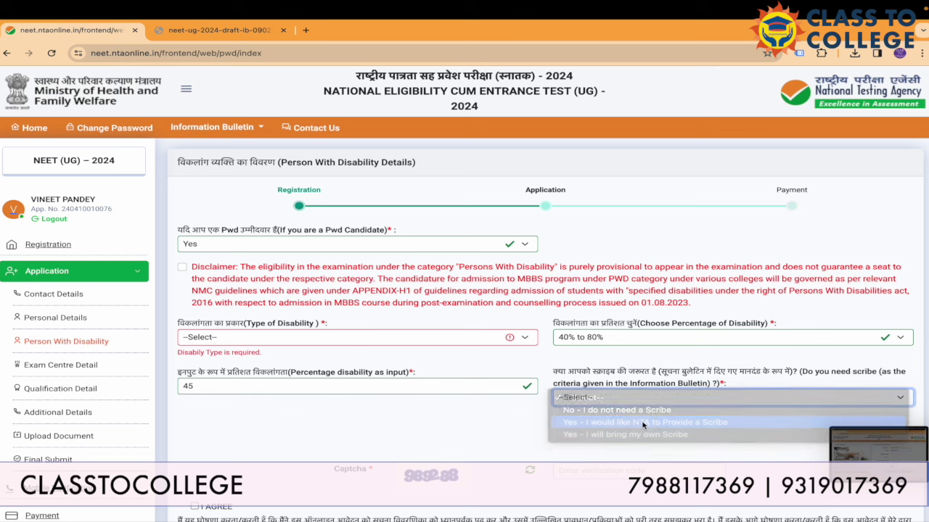
click(643, 422)
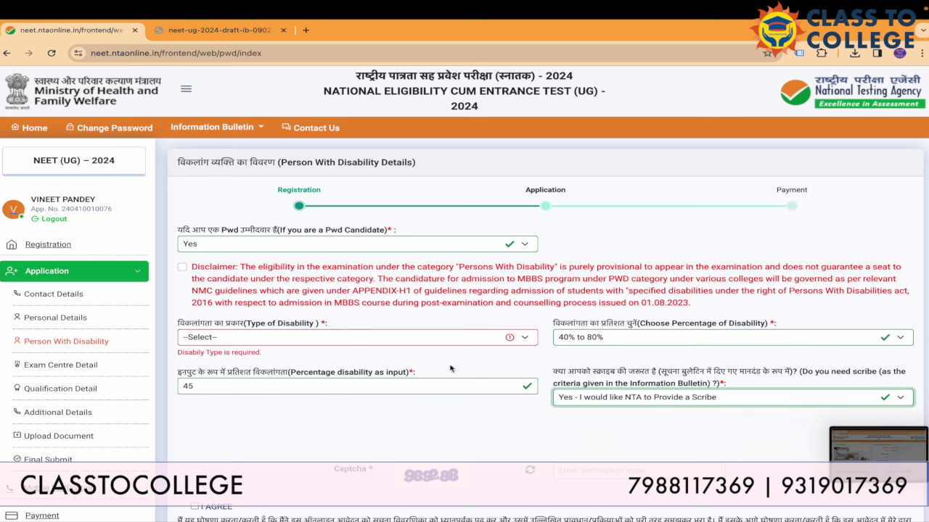
scroll(450, 368, down, 2)
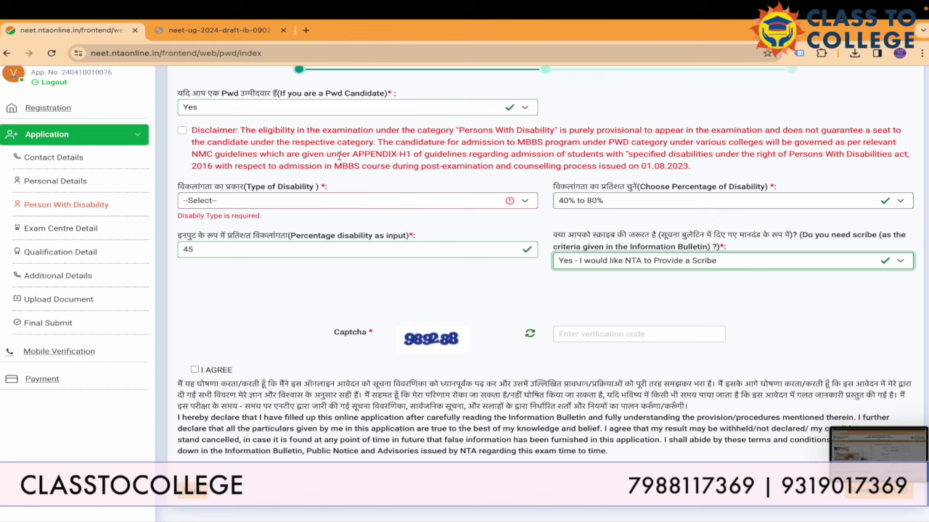
Change PwD Candidate to No, enter the captcha, agree, and save to reach Exam Detail.
click(411, 112)
click(400, 120)
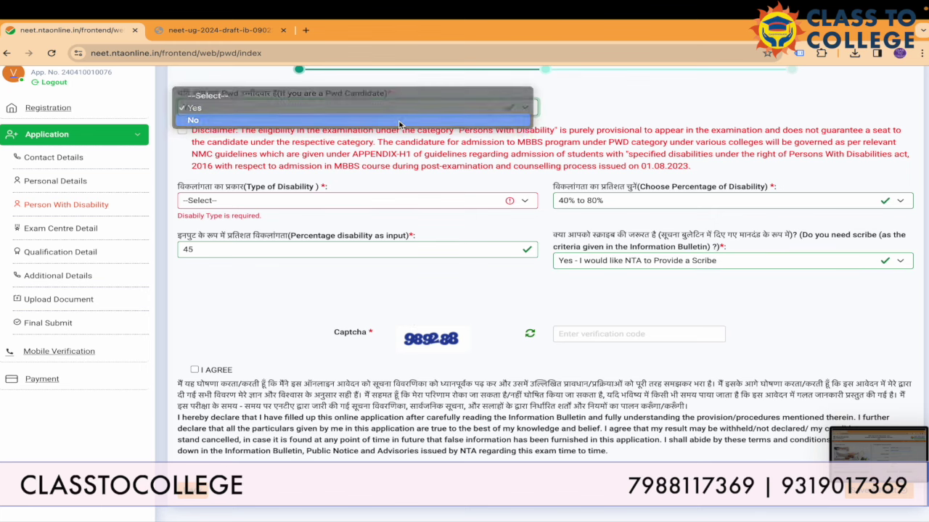
click(570, 201)
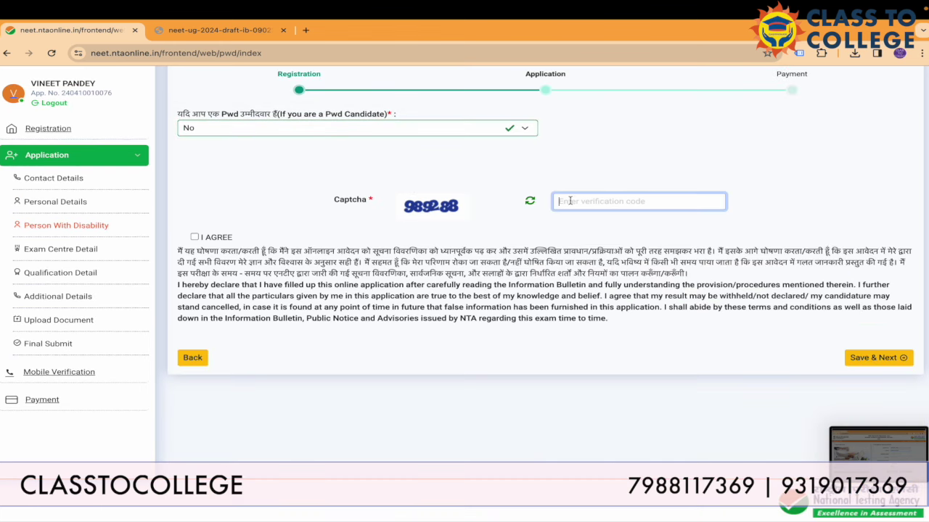
text(989288)
click(194, 236)
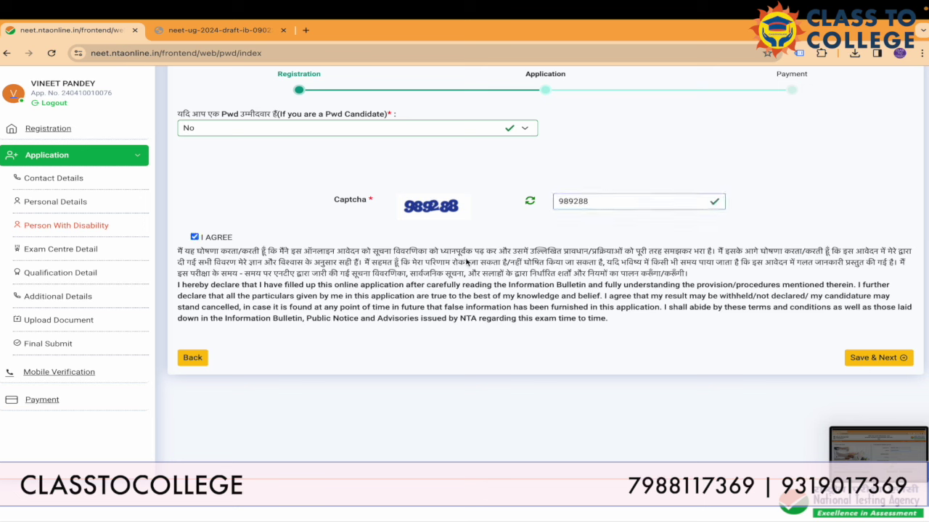
click(848, 354)
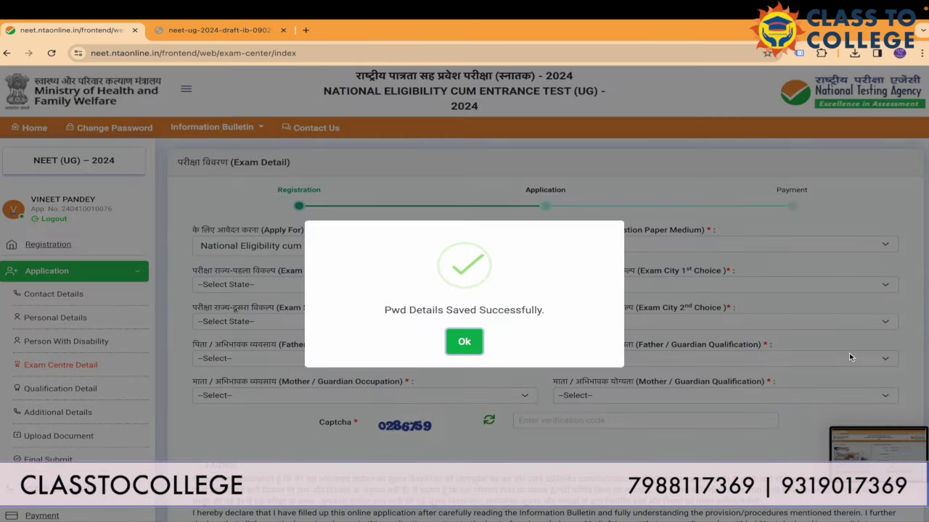
click(470, 341)
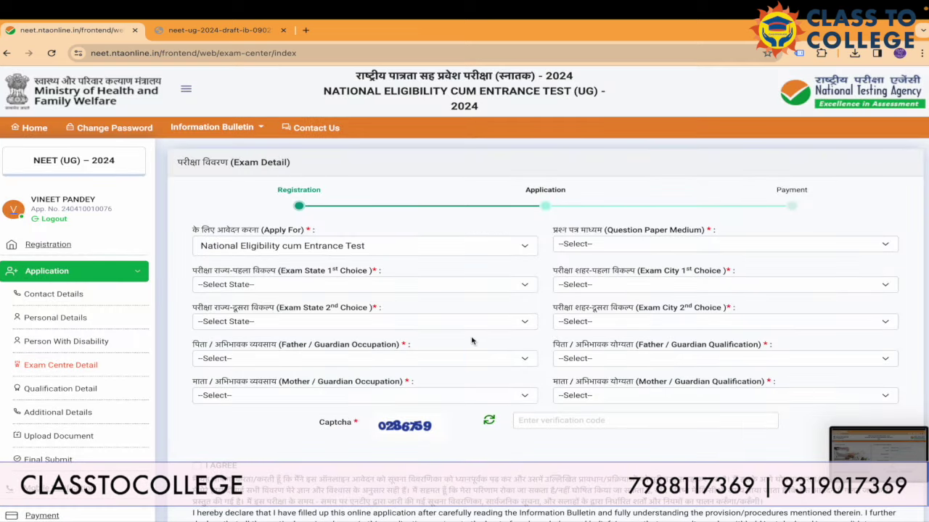
Choose English question paper medium, enter the captcha, agree, and save exam details with Haryana cities Faridabad and Gurugram.
click(611, 247)
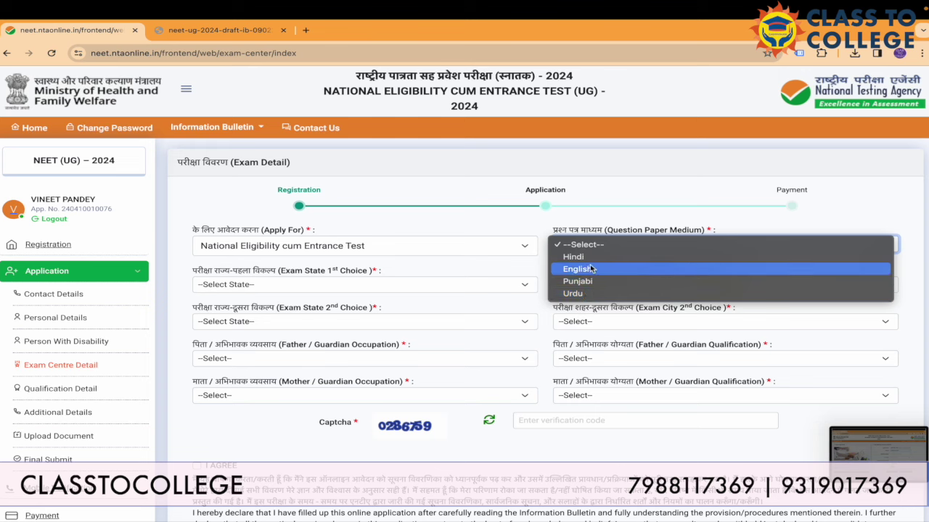
click(591, 269)
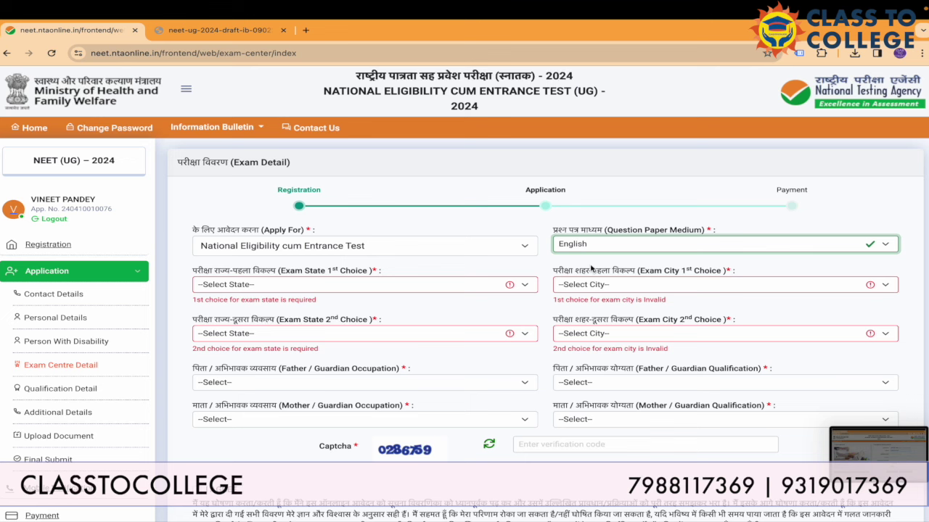
click(572, 421)
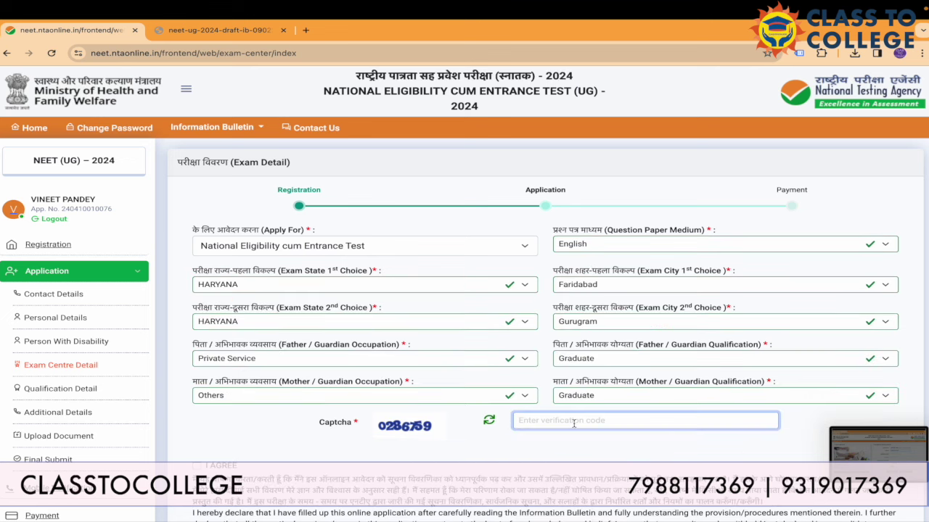
text(0286759)
click(197, 465)
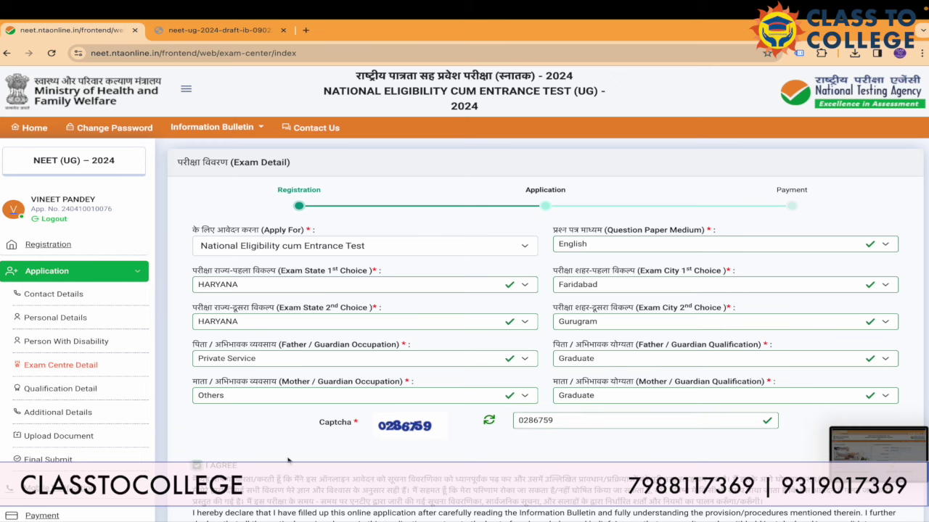
scroll(288, 461, down, 2)
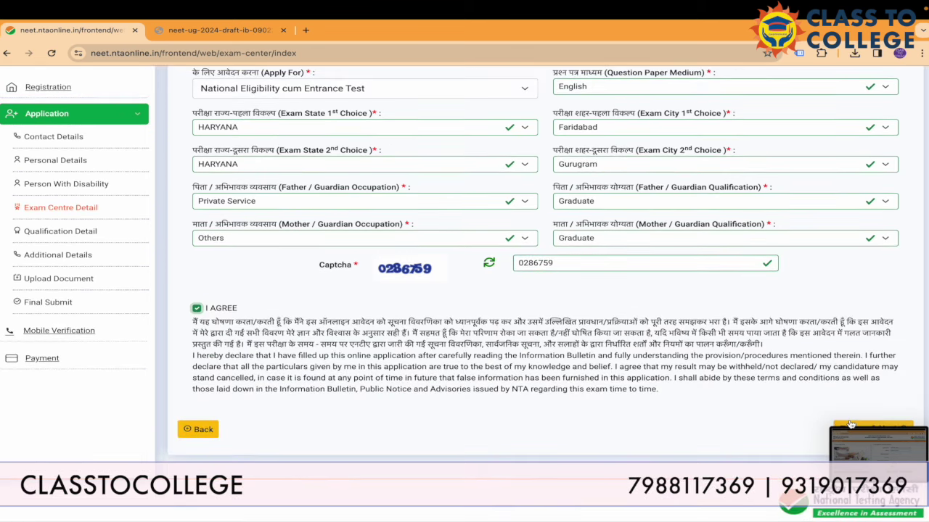
click(851, 425)
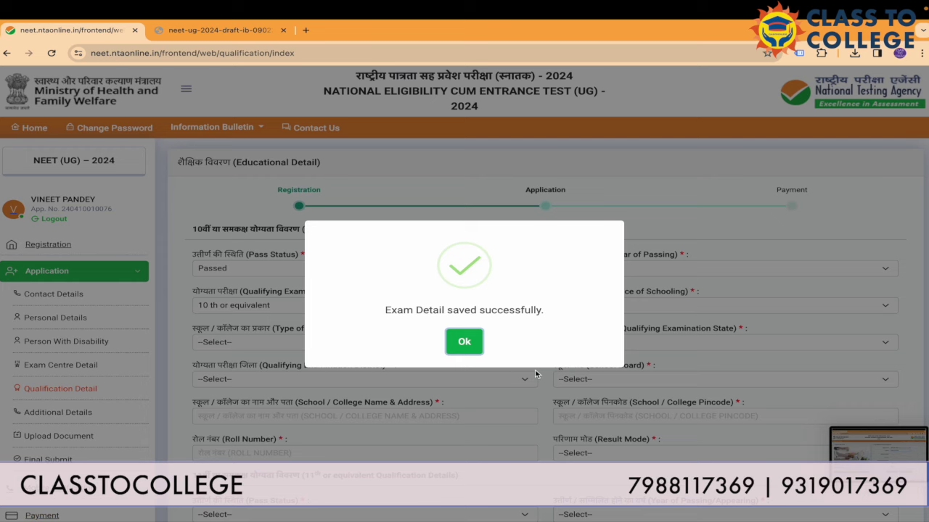
Enter the captcha, accept the declaration and save the 437/500 (87.40%) qualification details.
click(464, 342)
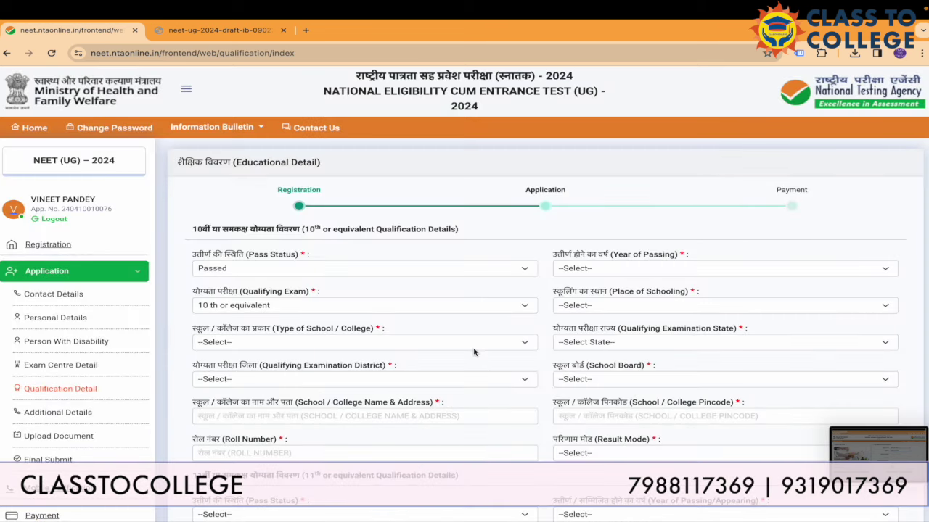
scroll(474, 352, down, 1)
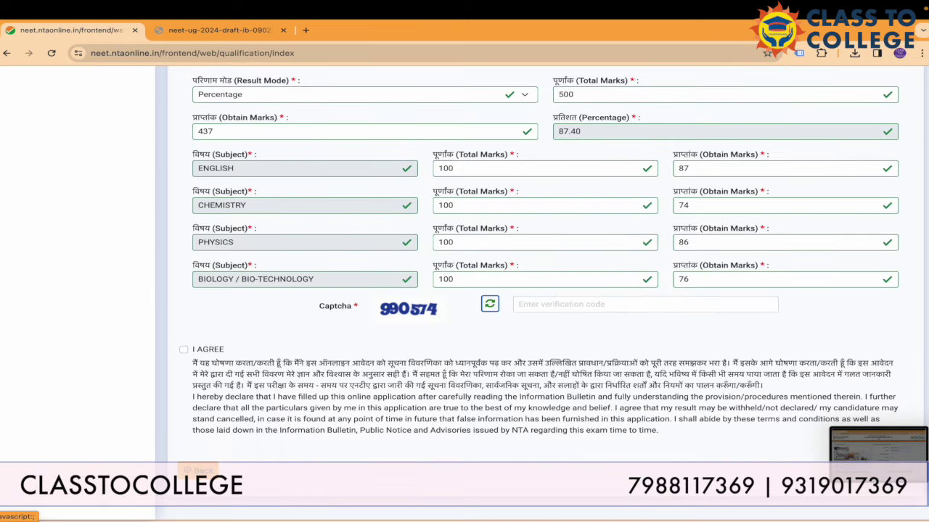
click(599, 303)
text(990574)
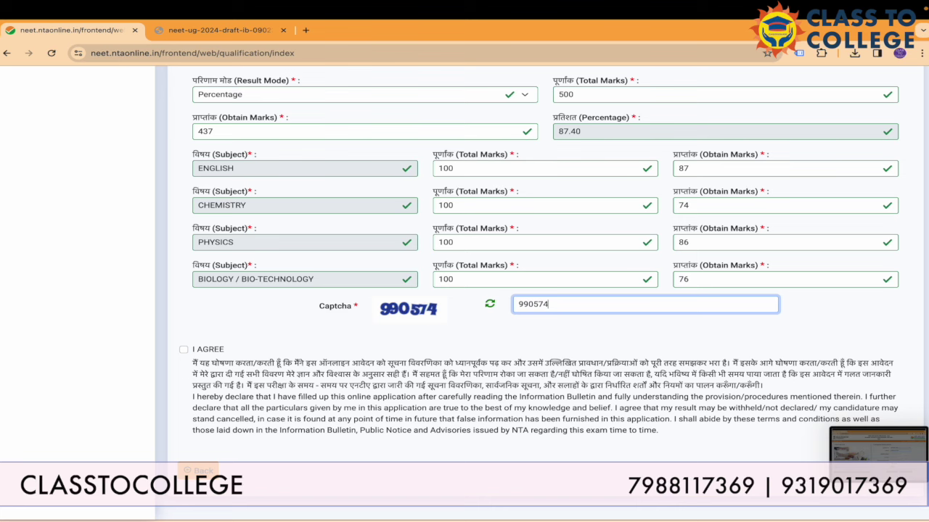
click(184, 349)
scroll(187, 353, down, 1)
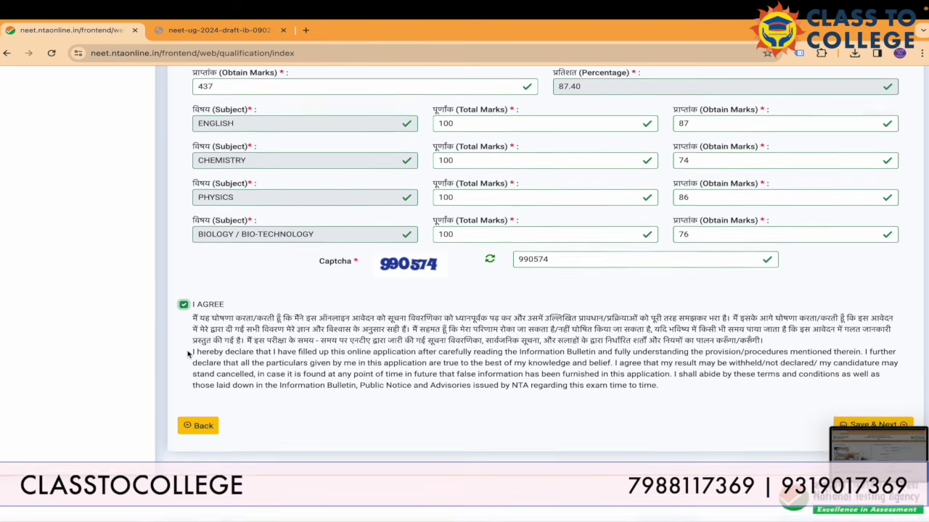
click(870, 427)
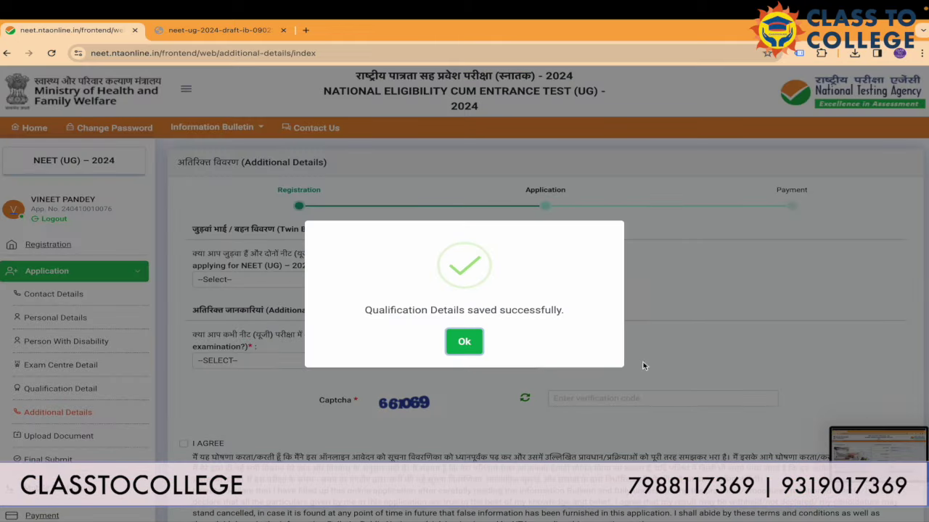
Answer No to being a twin and NO to having previously appeared in NEET.
click(477, 346)
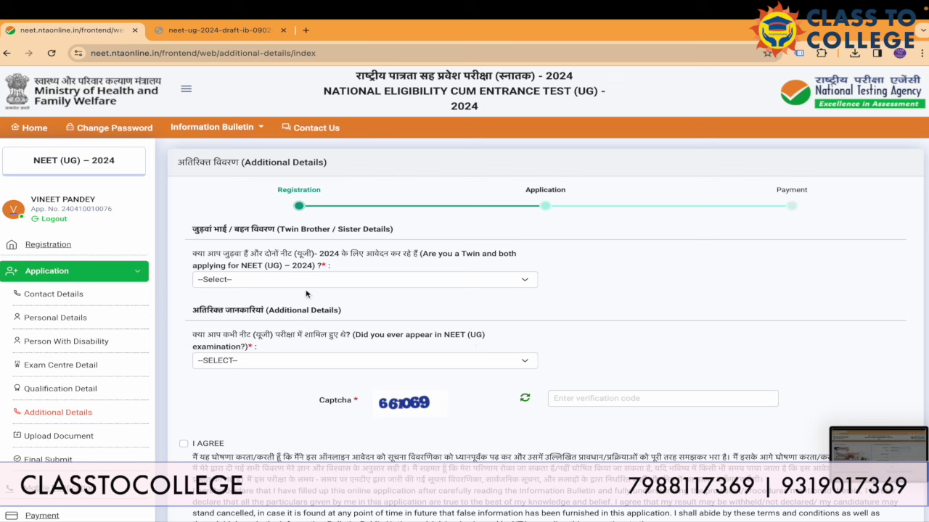
click(332, 284)
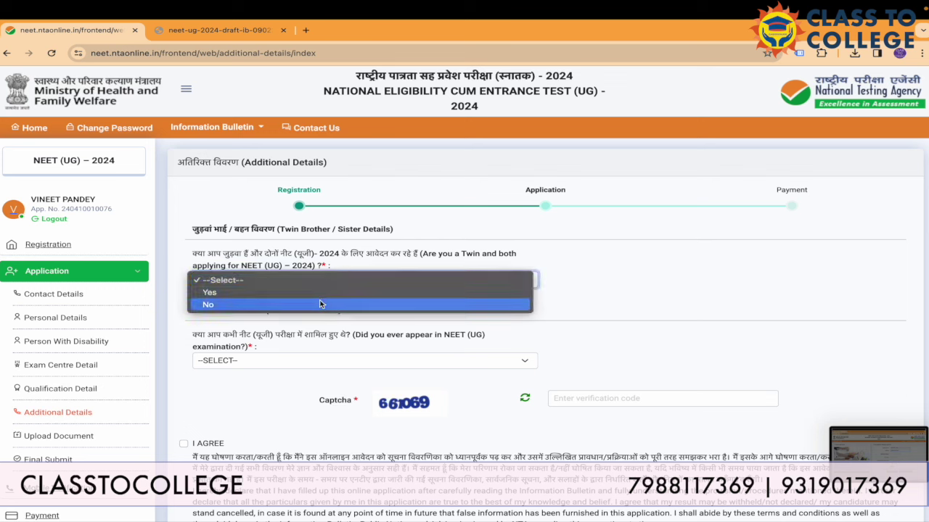
click(320, 304)
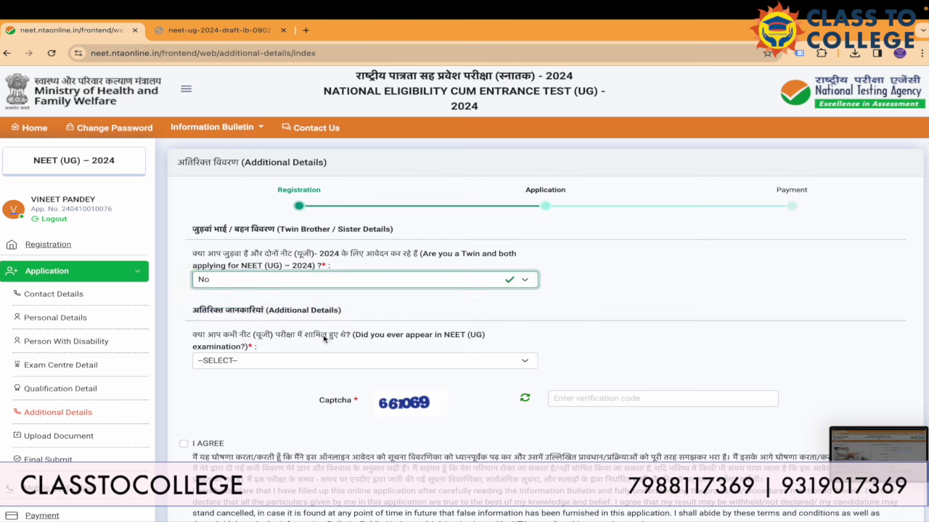
click(325, 360)
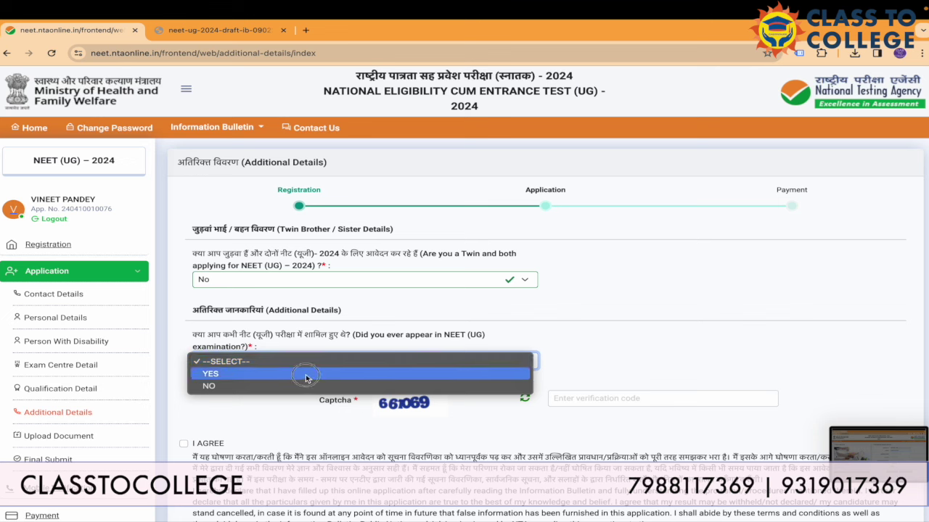
click(306, 375)
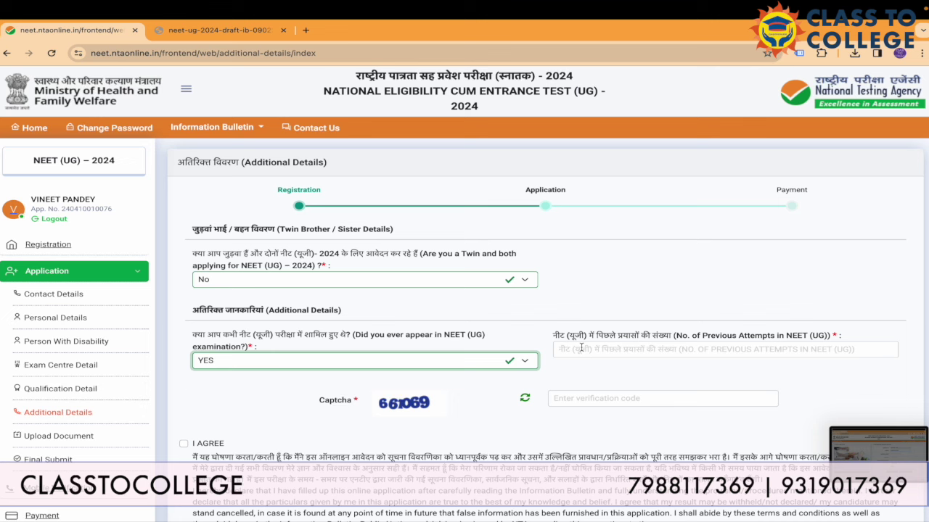
click(581, 348)
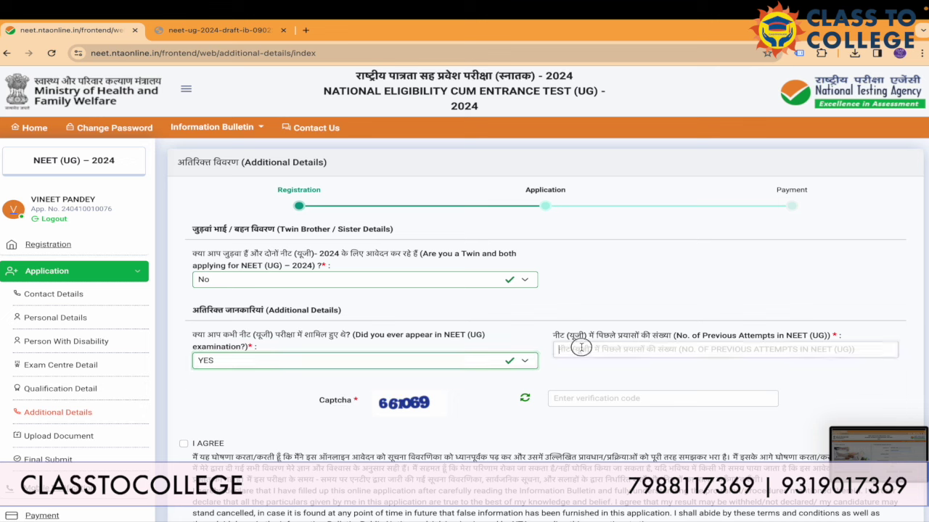
click(491, 368)
click(459, 378)
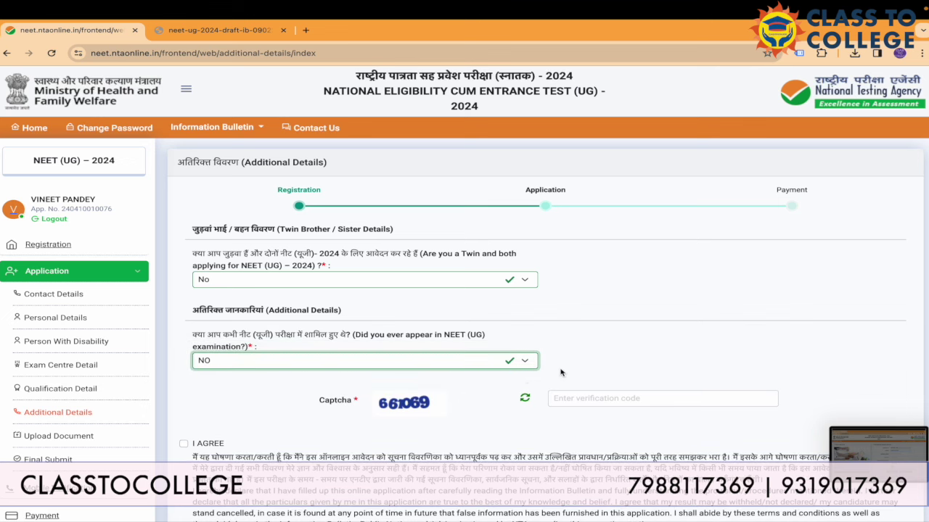
Enter the captcha code and submit the additional details form.
click(575, 397)
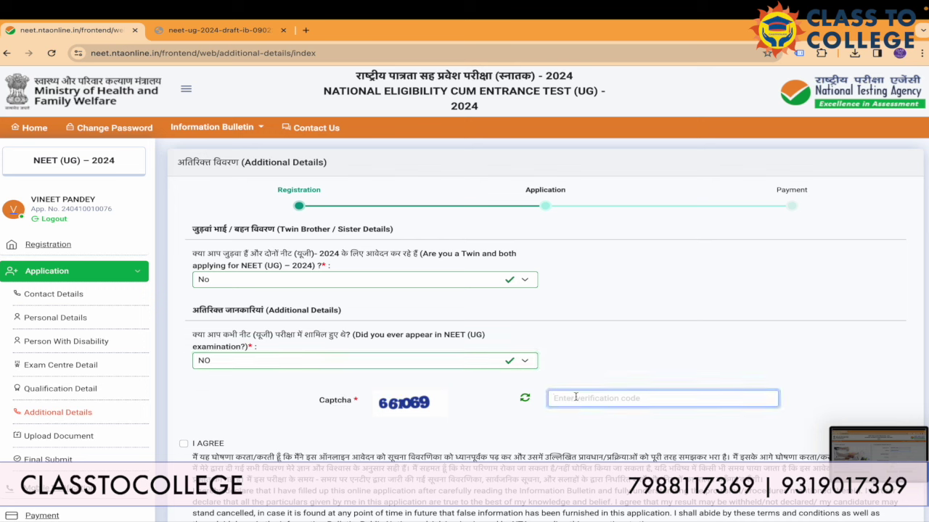
text(6617)
key(BackSpace)
text(0)
text(69)
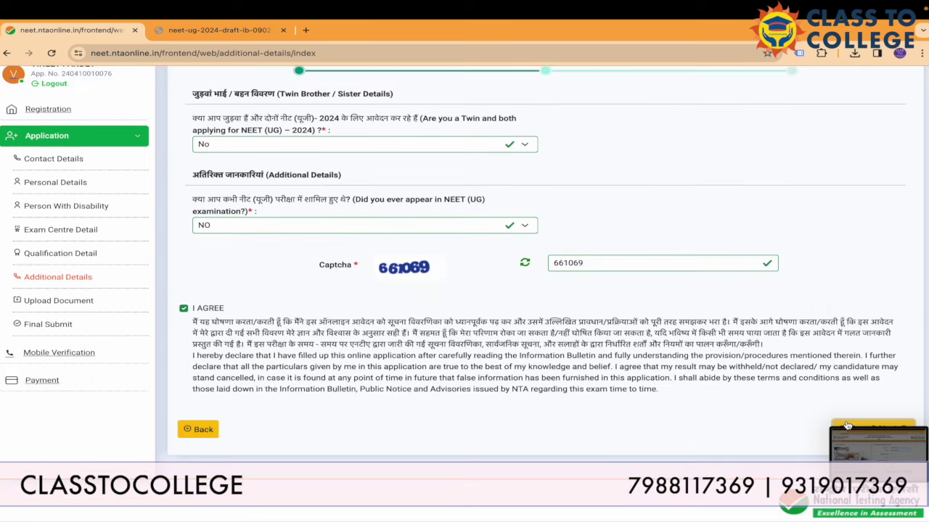
key(Return)
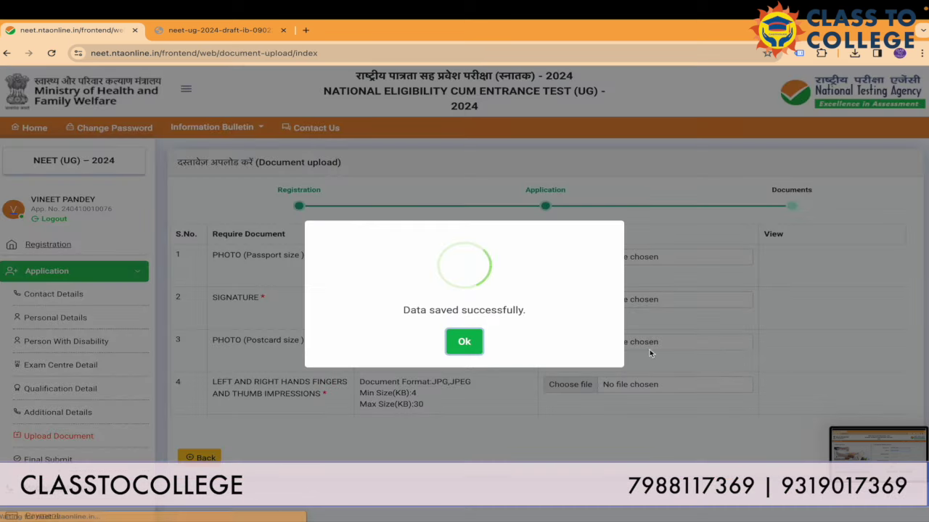
Upload vineet.jpg as the PHOTO (Passport size) document.
click(465, 342)
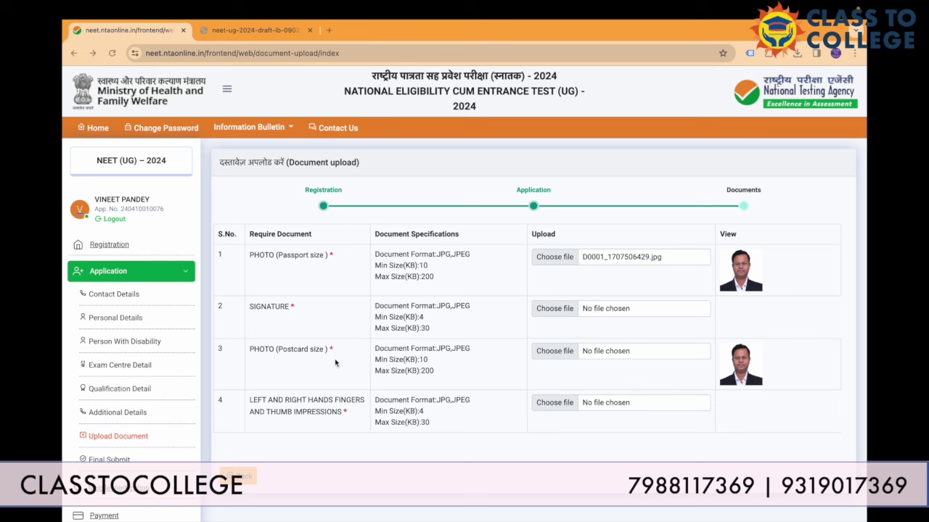
drag(292, 400, 325, 413)
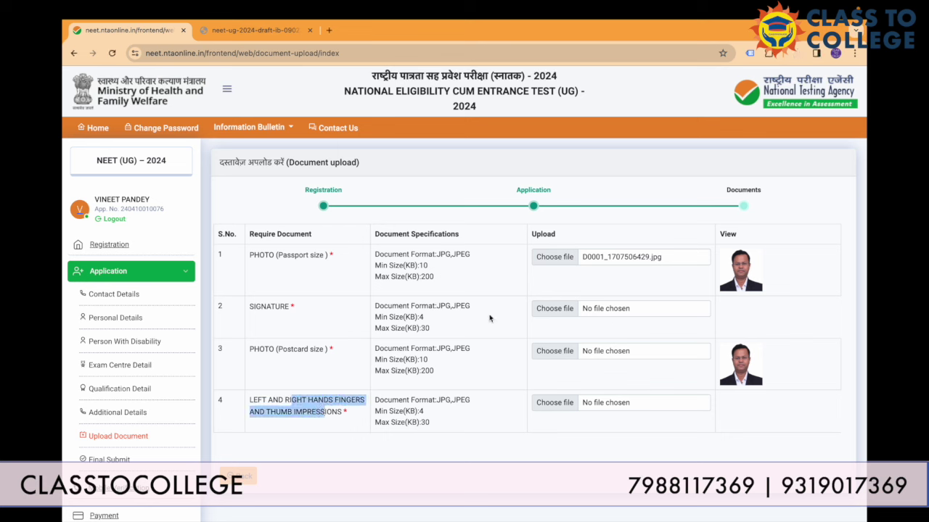
click(560, 258)
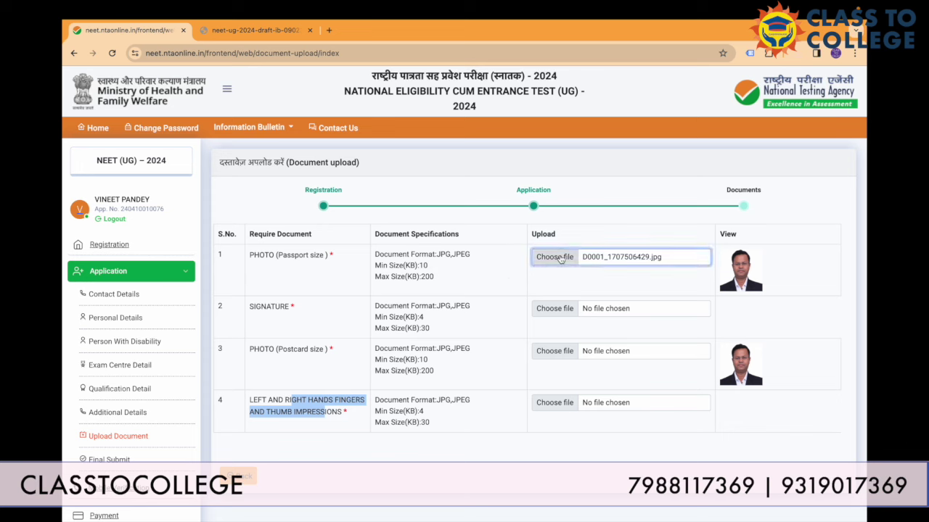
double_click(579, 233)
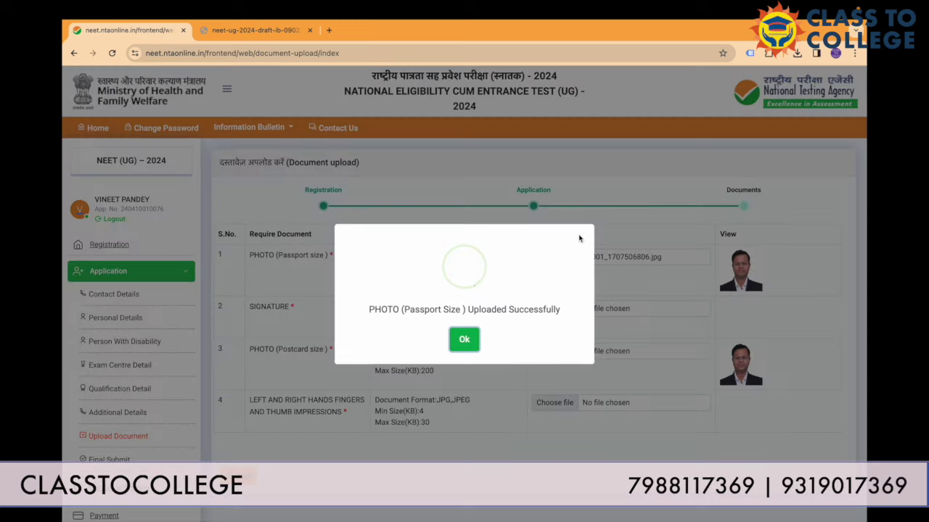
click(464, 341)
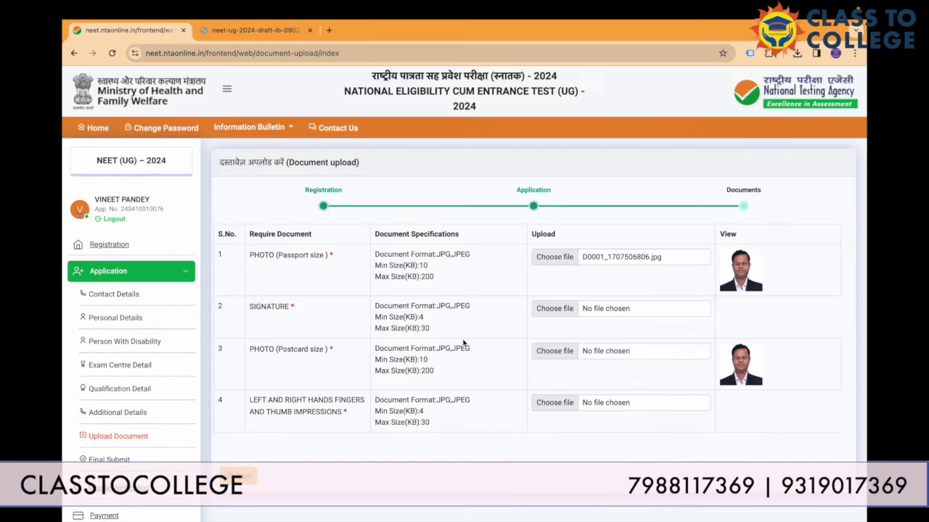
Upload sign.jpg as the signature document.
click(554, 308)
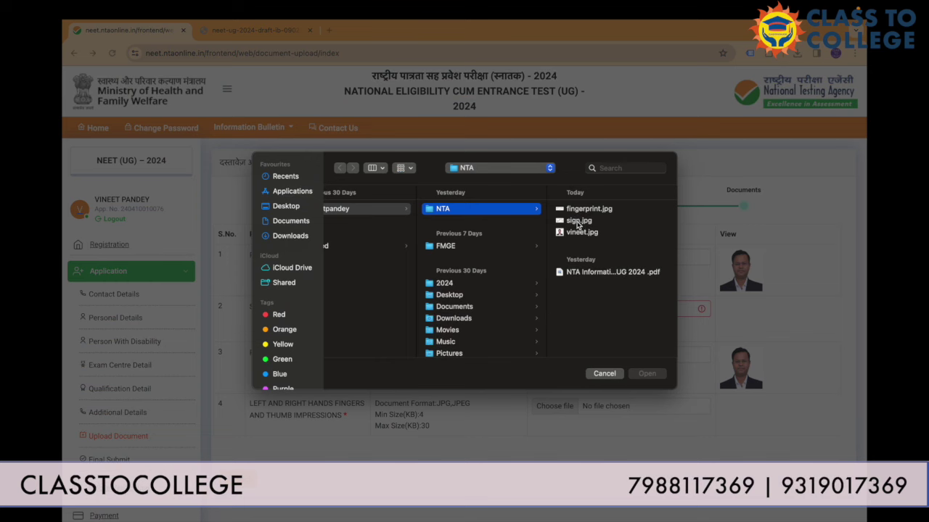
click(578, 222)
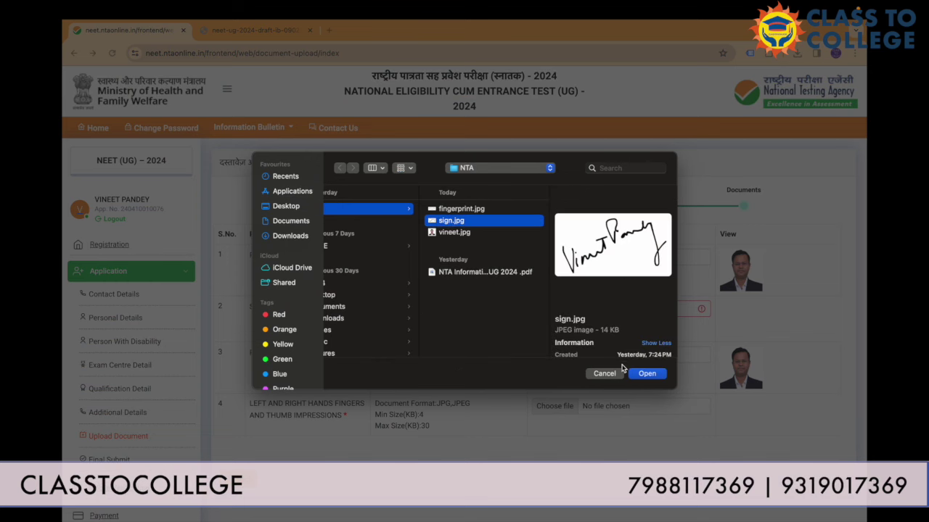
click(637, 377)
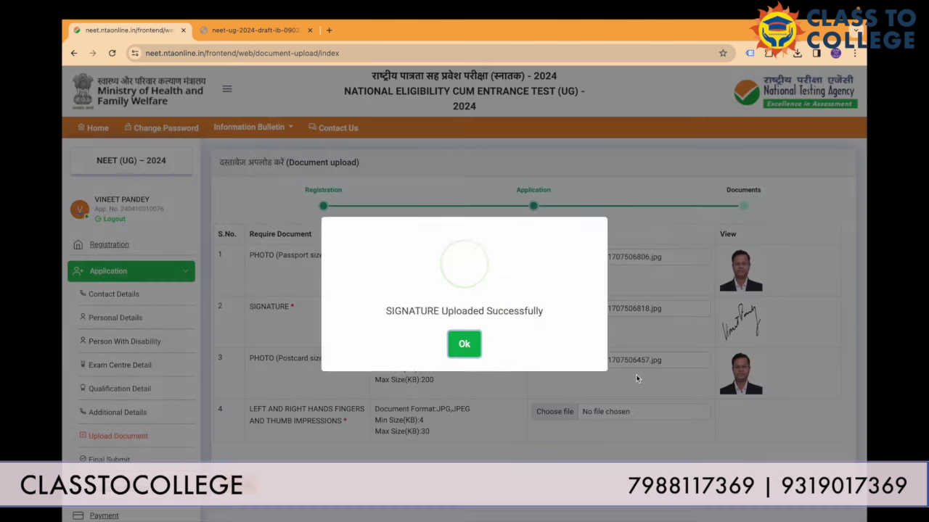
click(470, 344)
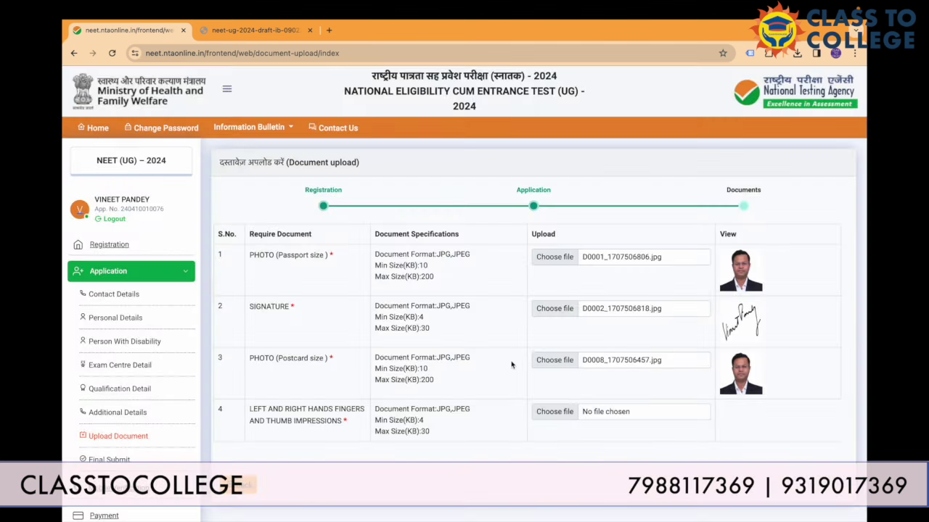
Upload the fingers-and-thumb impressions image.
drag(419, 369, 443, 383)
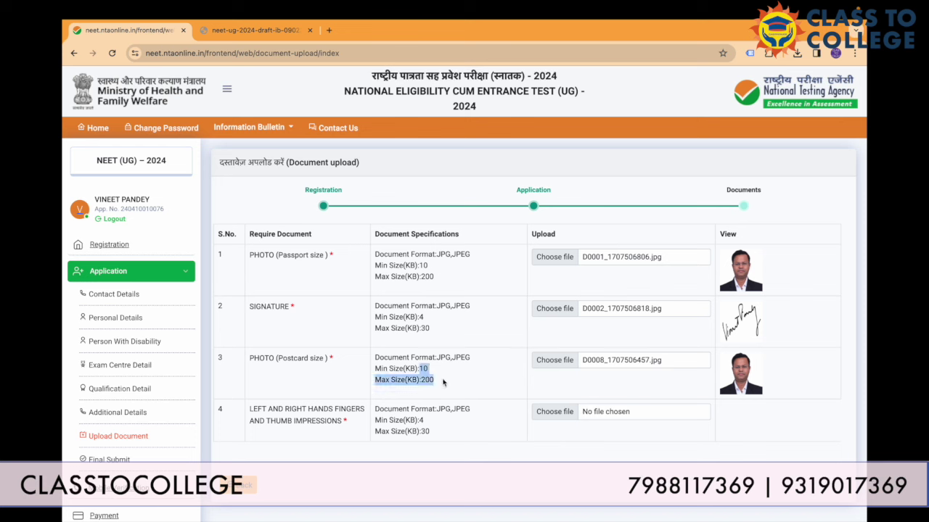
click(469, 357)
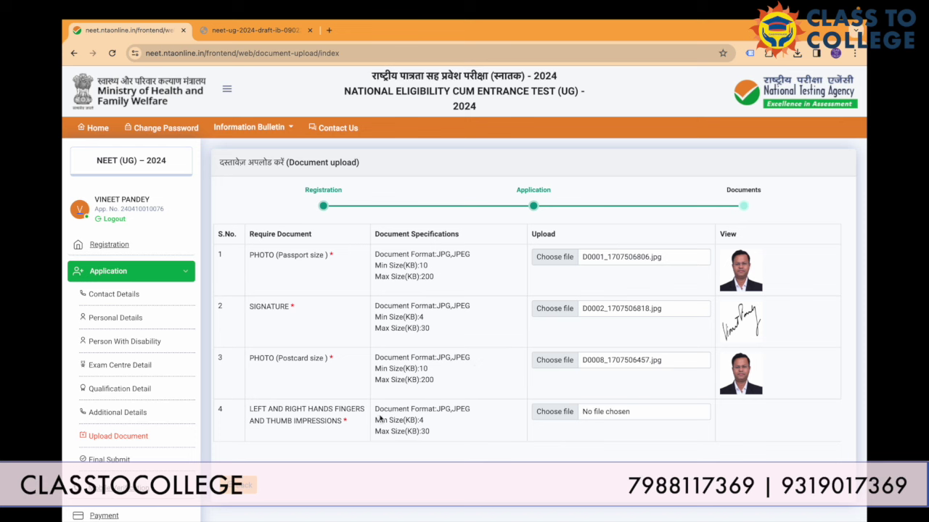
click(545, 411)
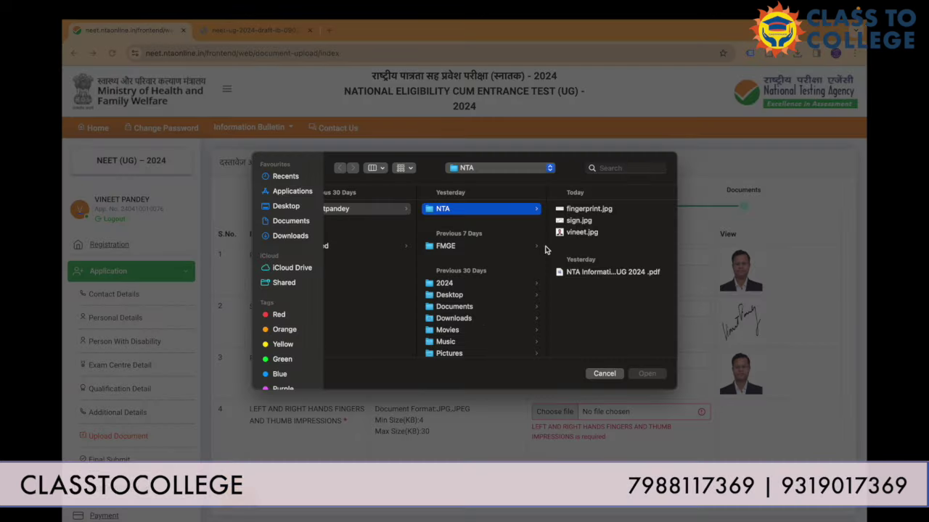
double_click(584, 209)
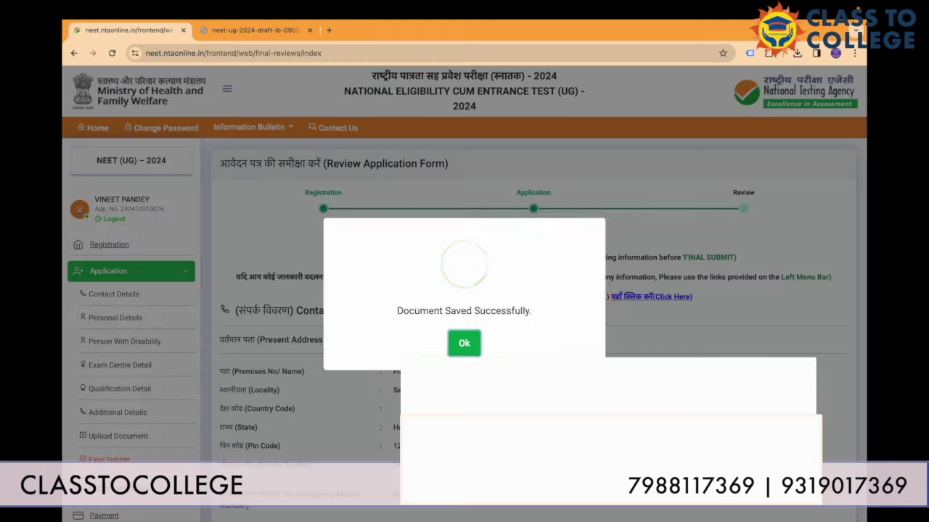
Scroll through the Review Application Form and find the notice to verify the mobile number.
click(465, 342)
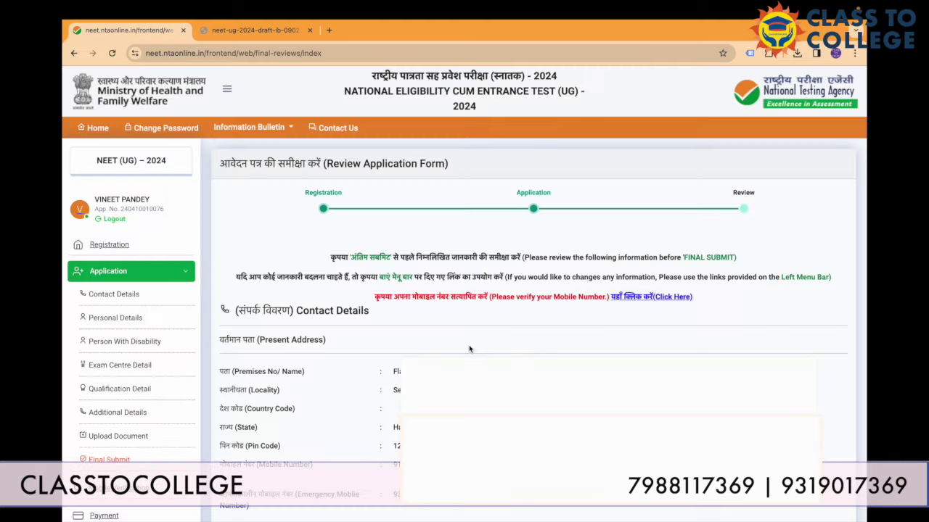
key(ctrl+Up)
key(ctrl+Up)
scroll(469, 348, down, 3)
scroll(470, 294, down, 10)
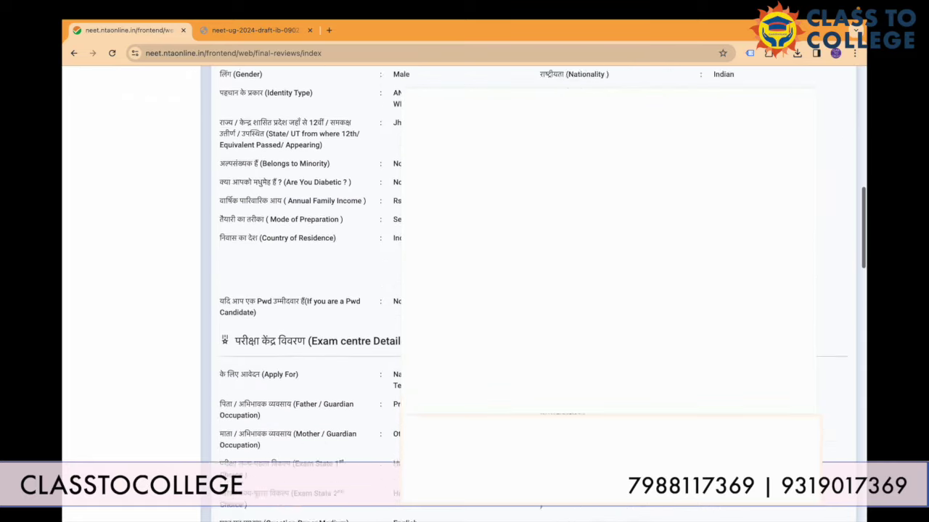
scroll(469, 294, down, 15)
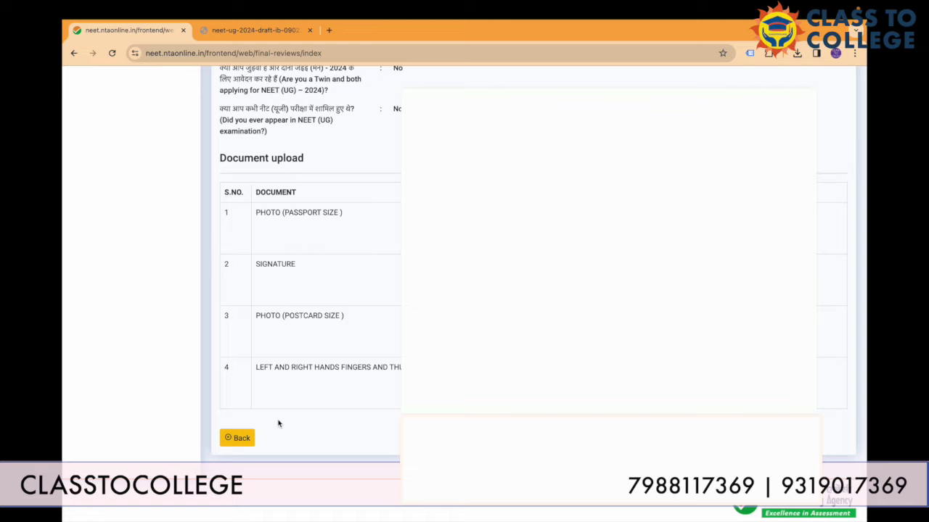
scroll(278, 423, up, 20)
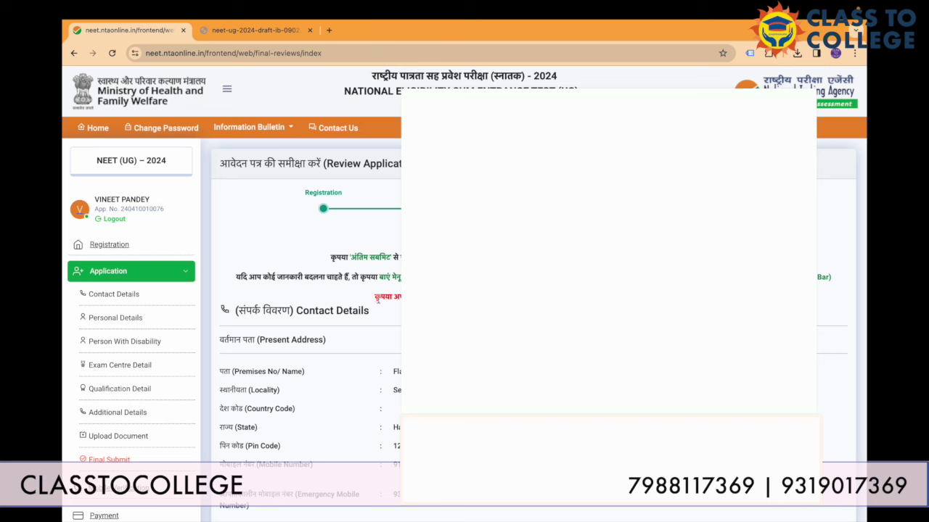
drag(382, 296, 400, 297)
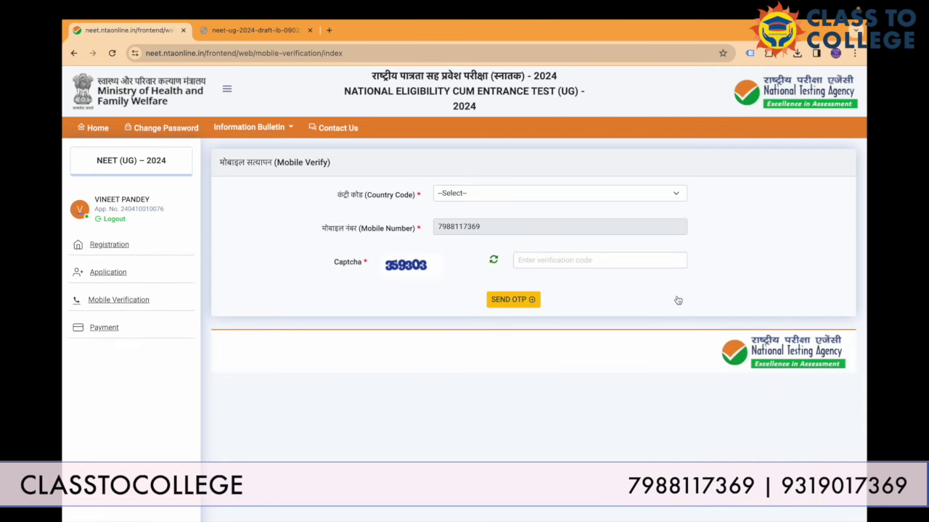
Select country code 91, enter the captcha and request an OTP.
click(563, 198)
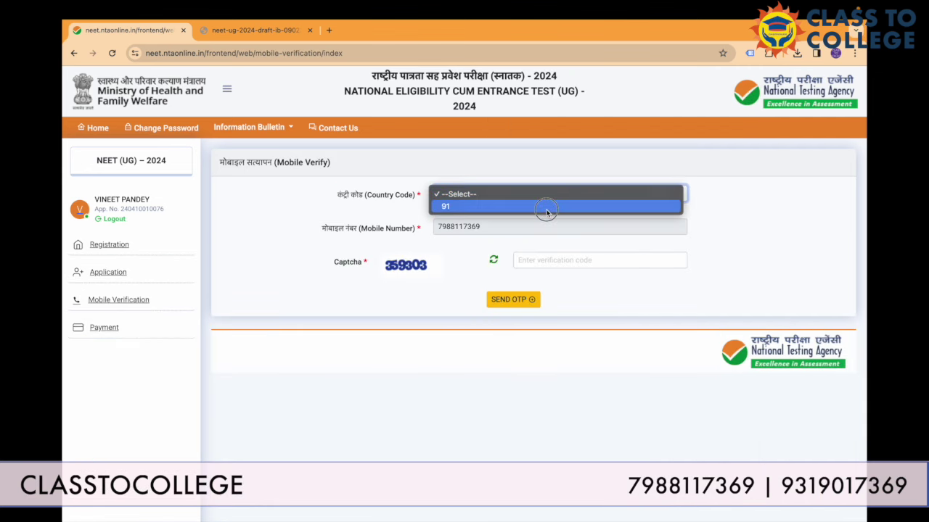
click(544, 208)
click(536, 261)
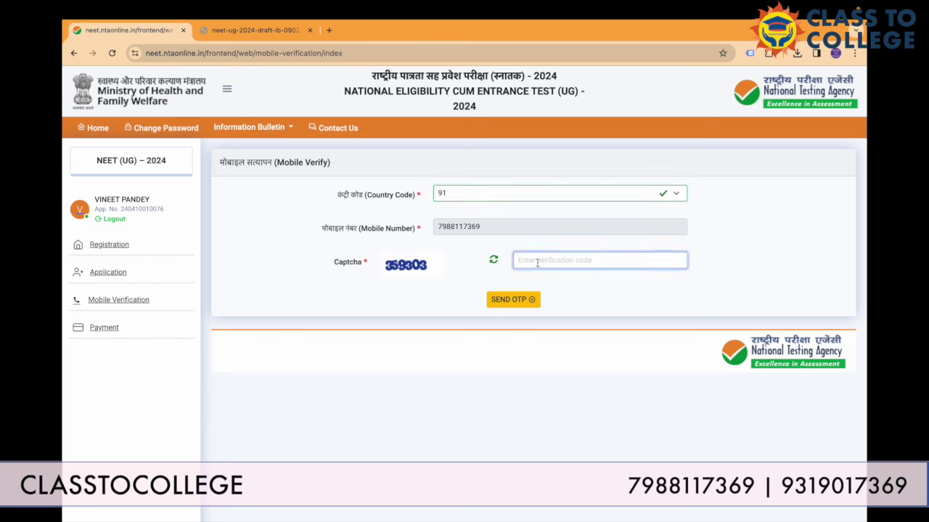
click(507, 300)
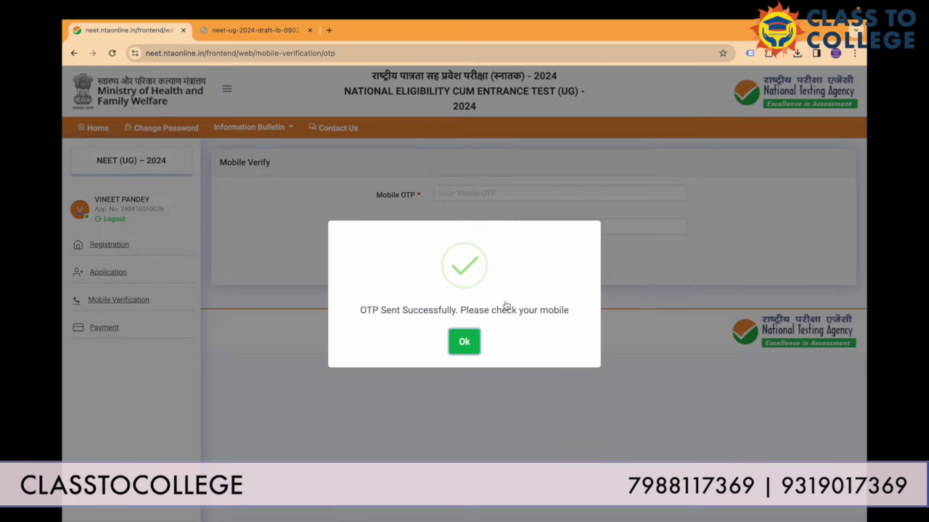
click(465, 342)
Enter the received OTP and new captcha to verify the mobile number.
click(498, 194)
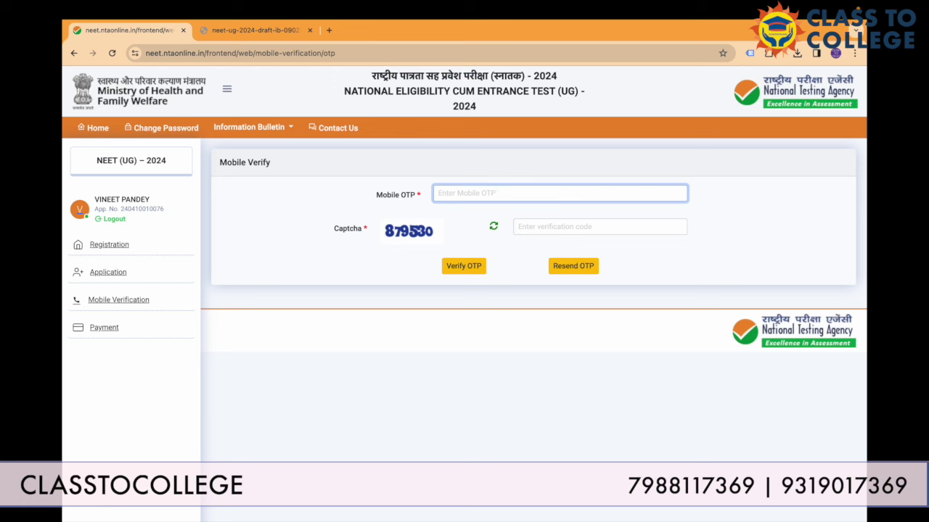
click(537, 225)
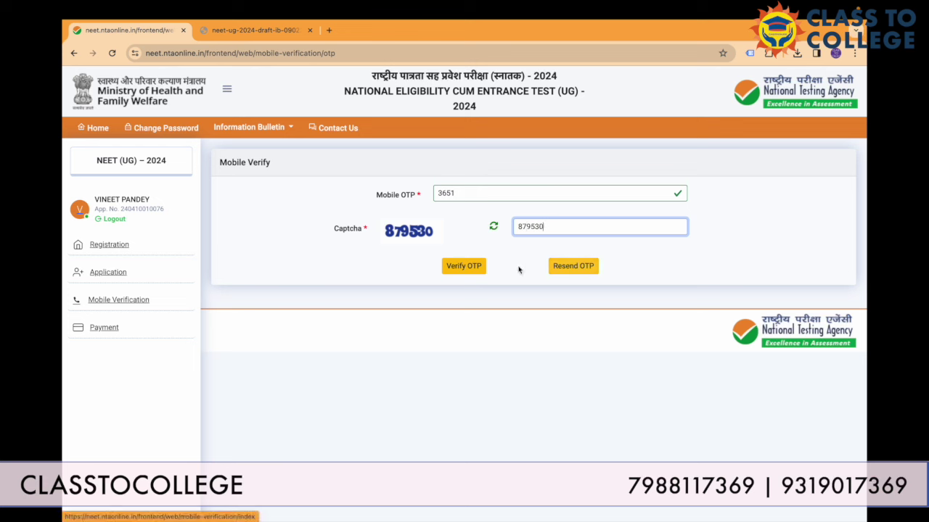
click(475, 268)
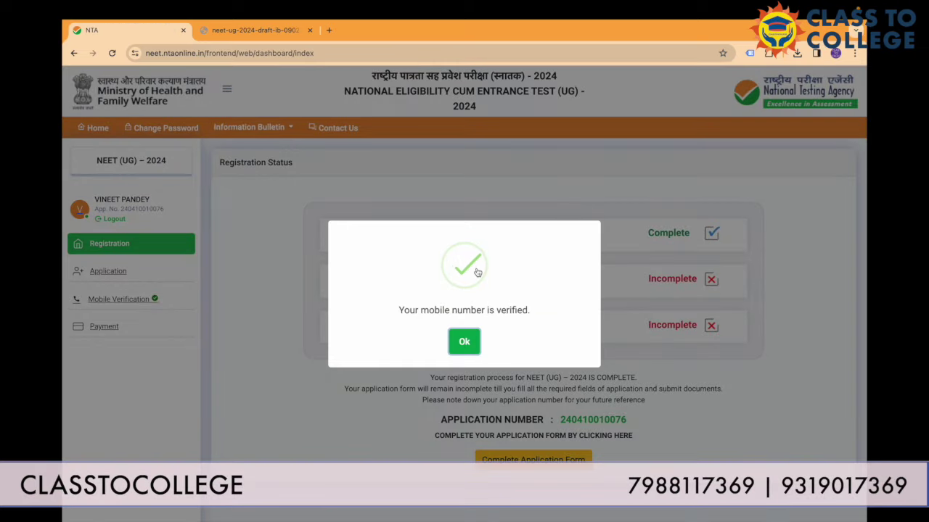
click(464, 341)
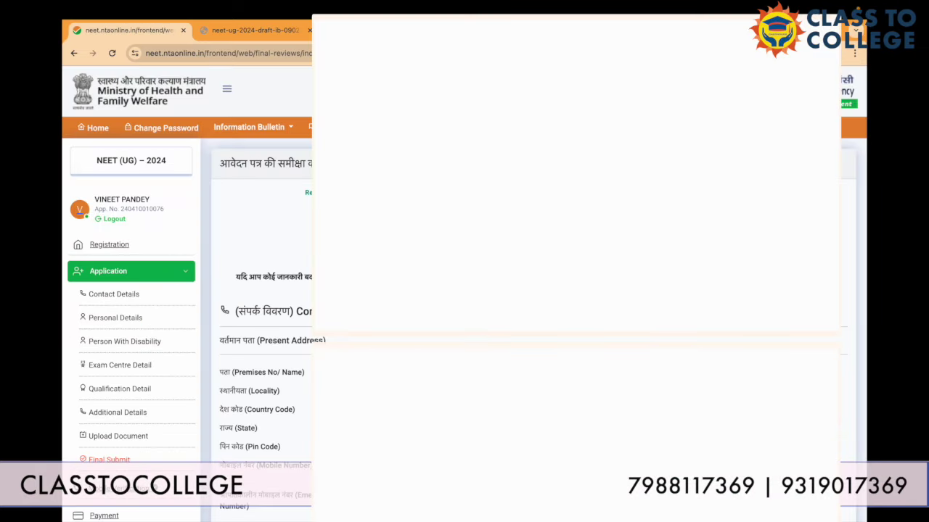
Open the application review and bring up the Final Submit checklist.
click(124, 461)
scroll(464, 290, down, 15)
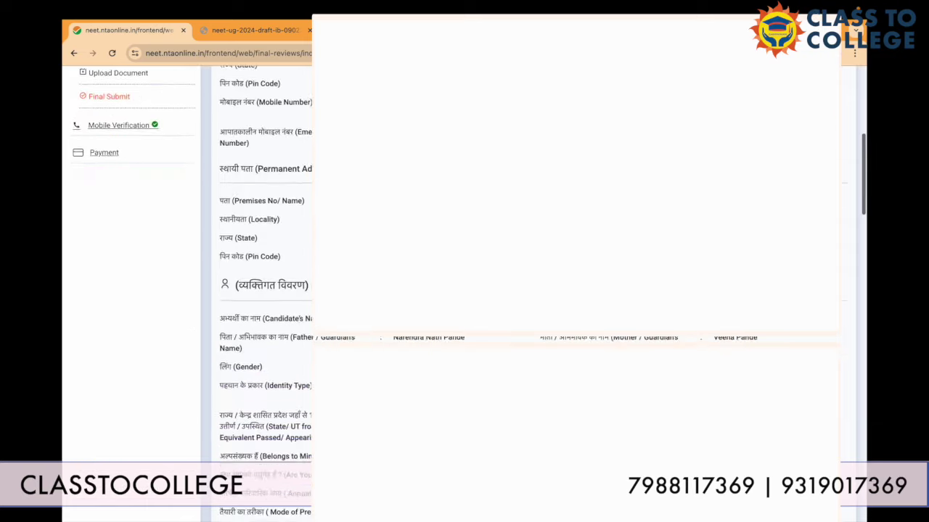
scroll(559, 397, down, 10)
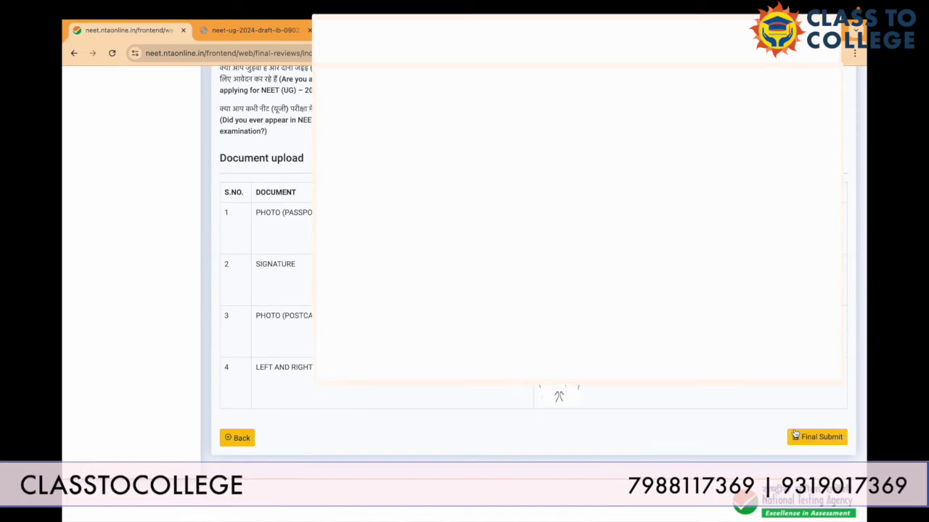
click(807, 439)
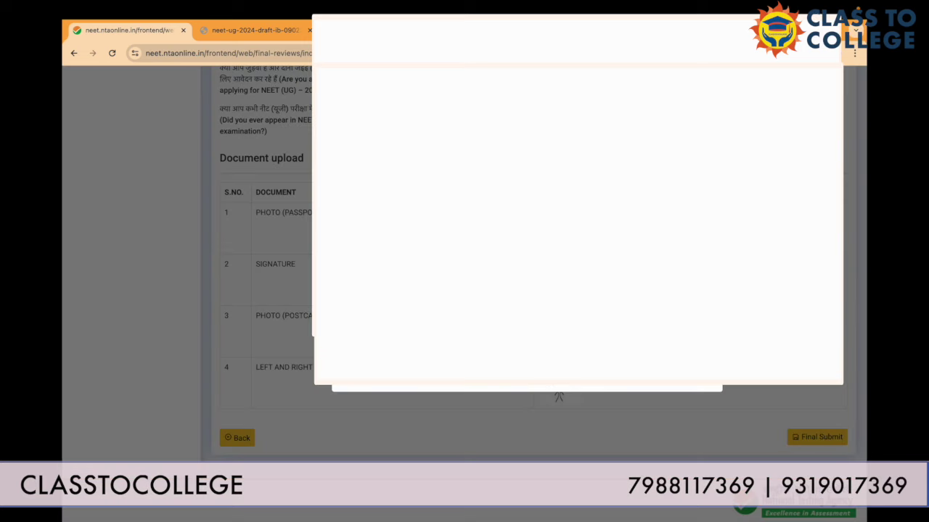
Confirm all nine checklist particulars, agree to the declaration and final-submit the application.
click(356, 272)
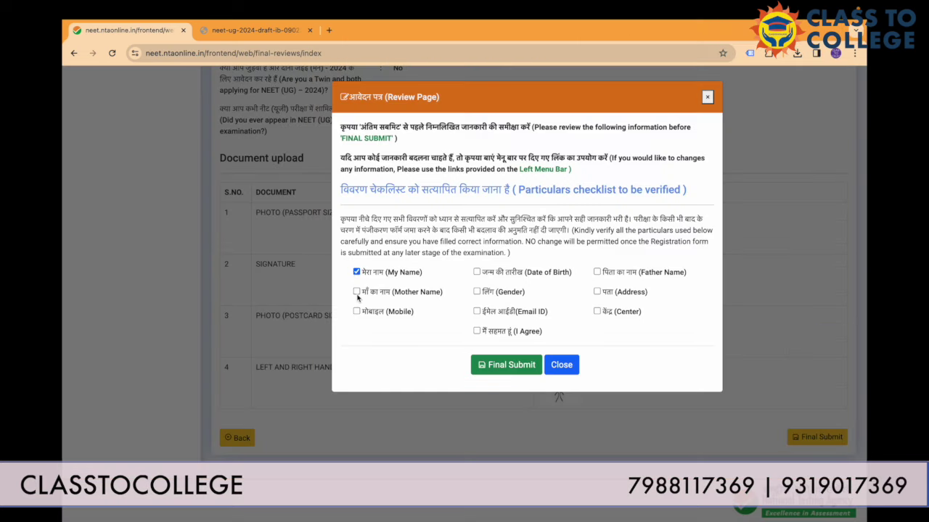
click(476, 272)
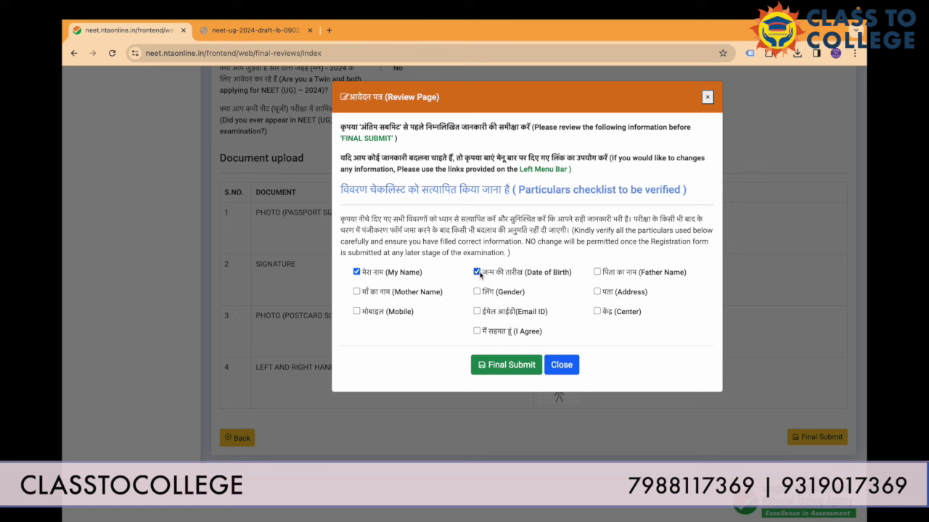
click(596, 272)
click(356, 292)
click(476, 293)
click(596, 292)
click(378, 315)
click(477, 312)
click(598, 312)
click(492, 331)
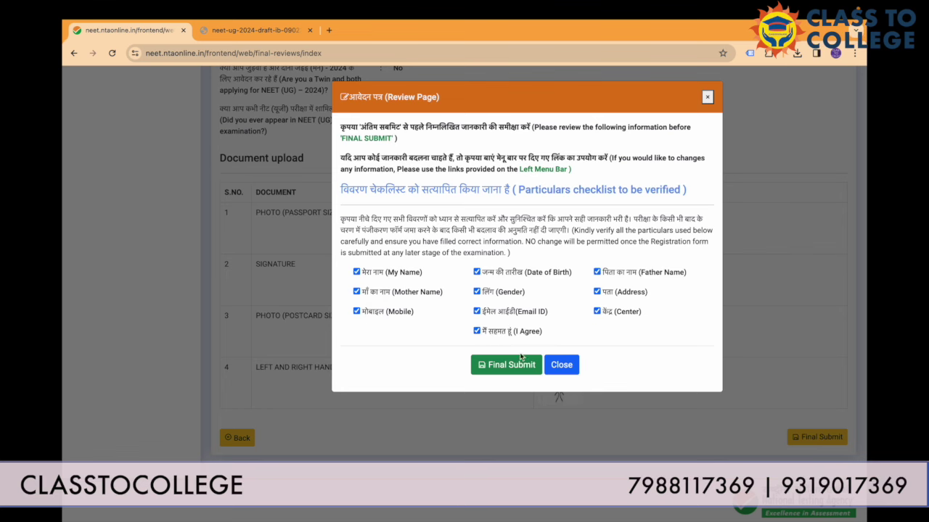
click(515, 367)
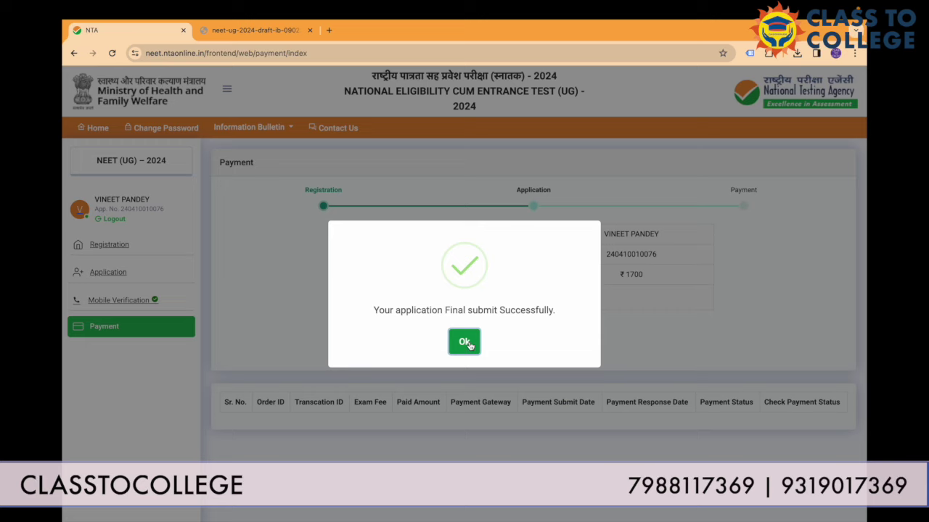
click(464, 341)
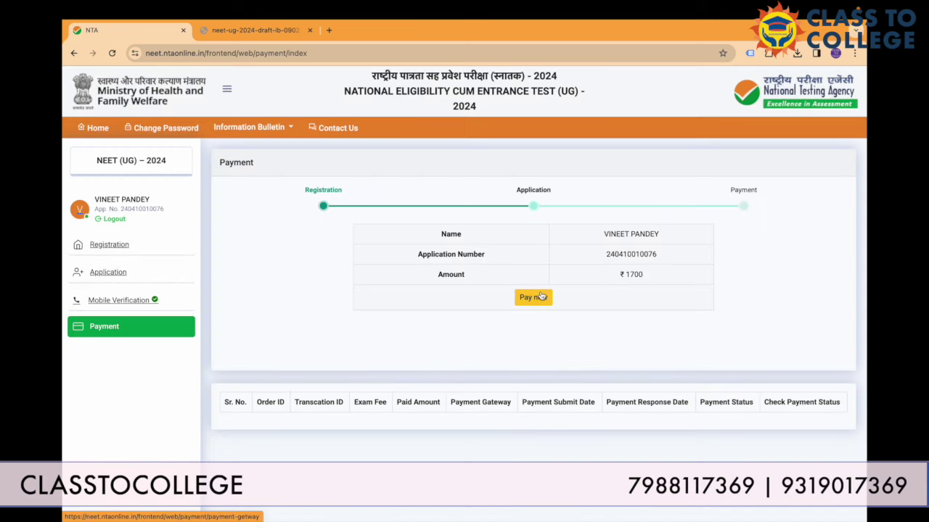